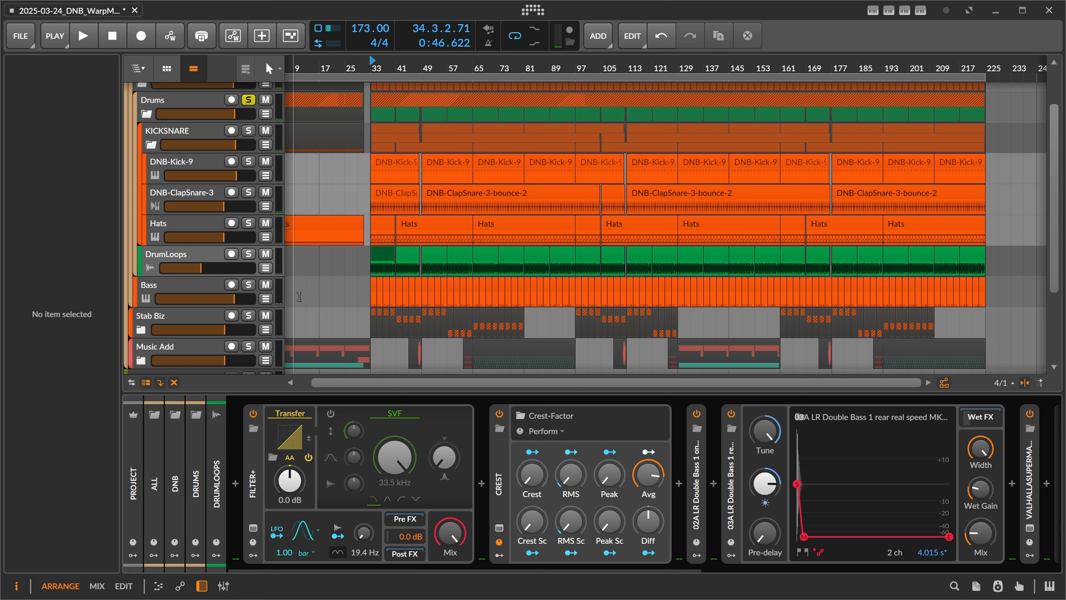
Step: Bend the Filter+ Transfer curve downward into a moderate bow while playing the soloed drums, and close the curve editor
{"action": "key", "text": "space"}
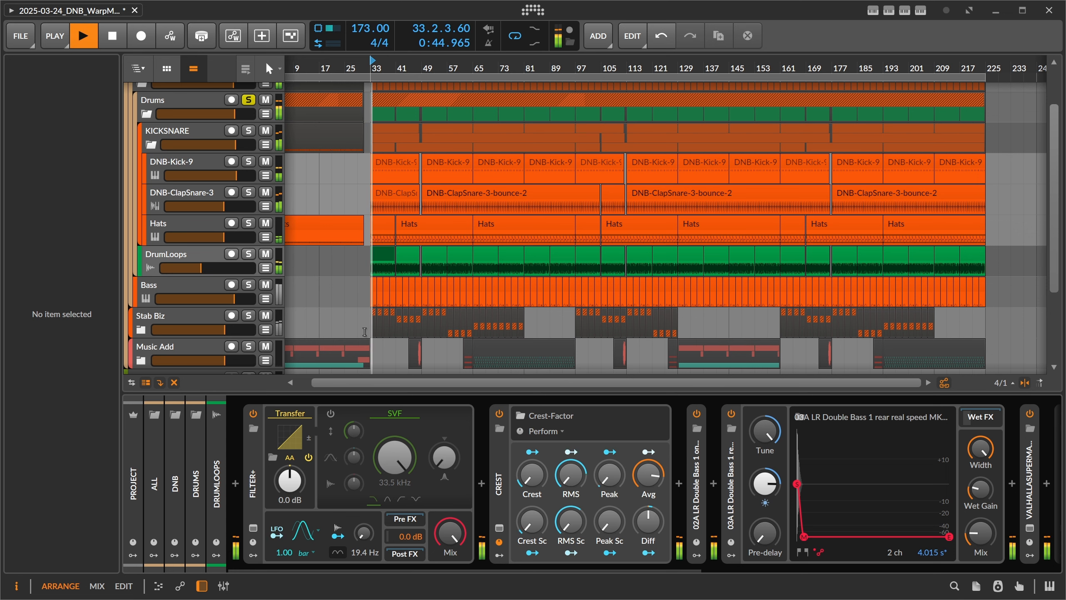
{"action": "left_click", "coordinate": [290, 437]}
{"action": "key", "text": "space"}
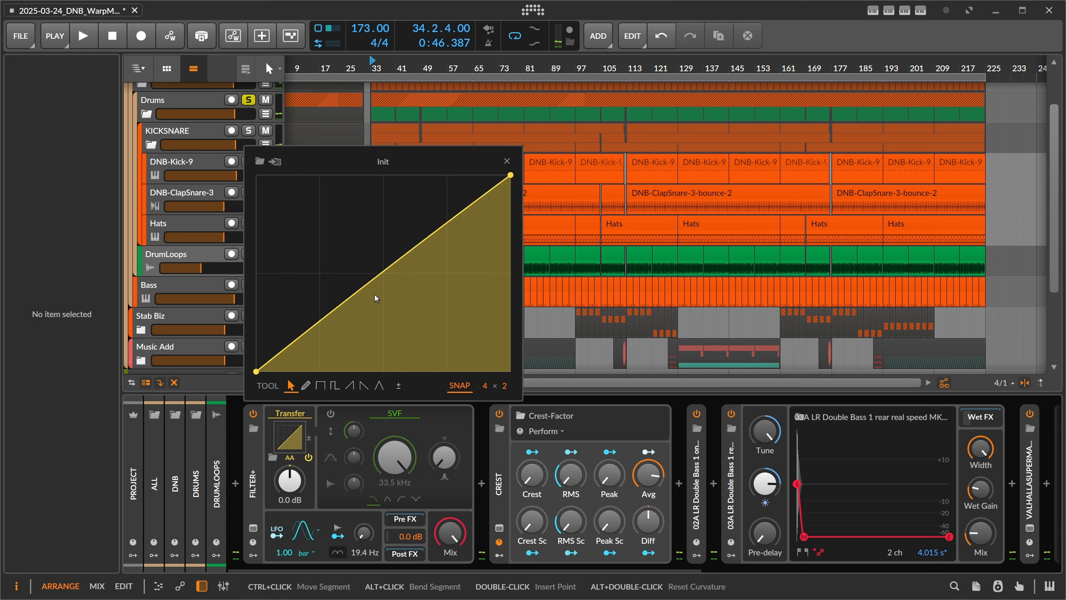
{"action": "key", "text": "space"}
{"action": "left_click_drag", "start_coordinate": [389, 269], "coordinate": [414, 292]}
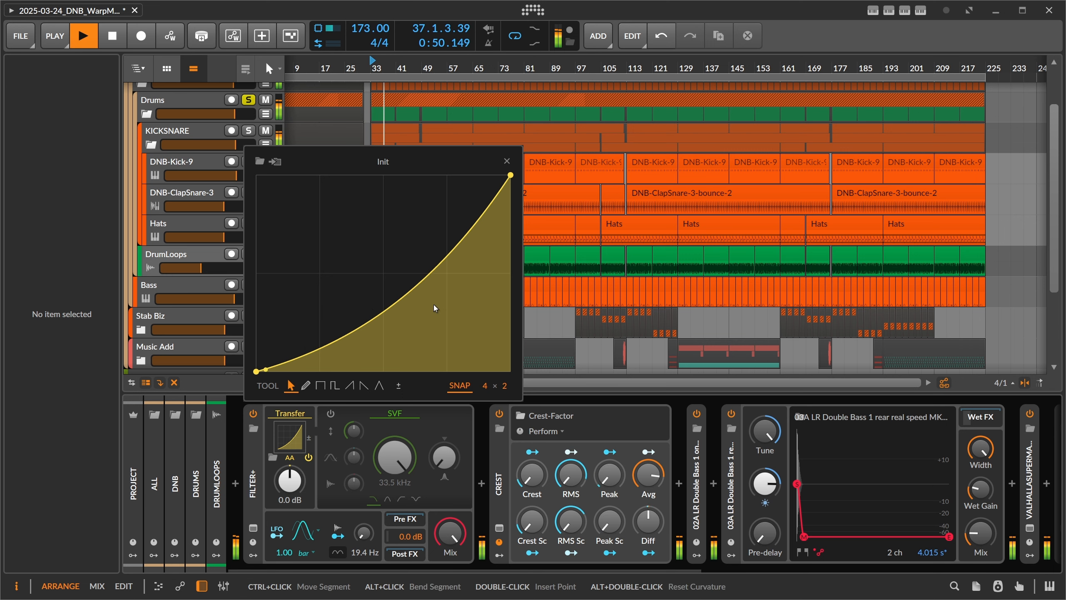
{"action": "key", "text": "space"}
{"action": "left_click", "coordinate": [507, 161]}
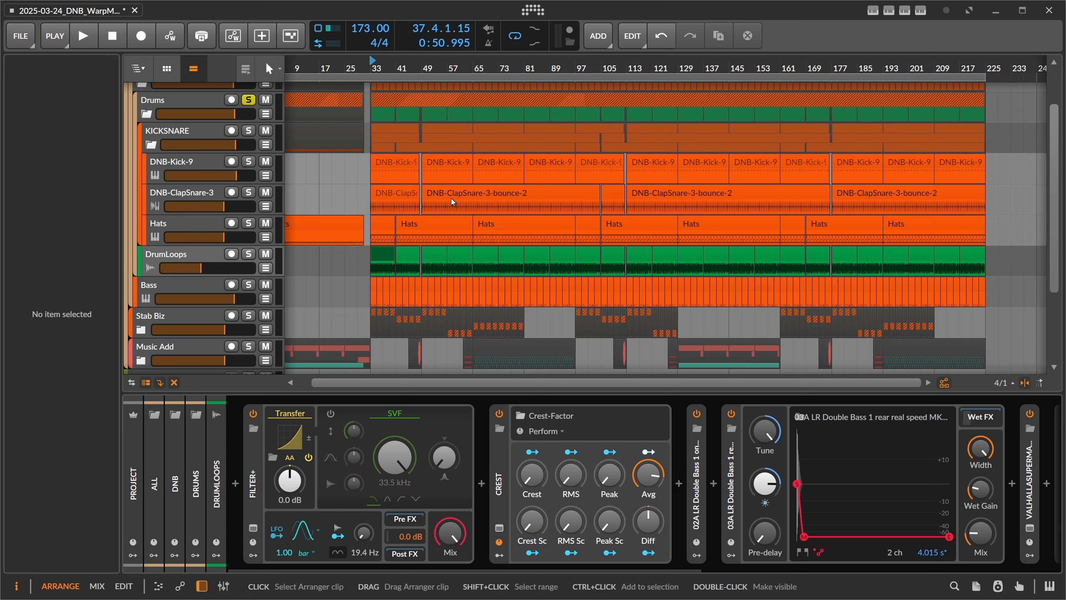
Step: Insert a dpMeter5 analyzer between Filter+ and the Crest device, enlarging its window and moving it clear
{"action": "left_click", "coordinate": [482, 484]}
{"action": "type", "text": "dpme"}
{"action": "key", "text": "Down"}
{"action": "key", "text": "Down"}
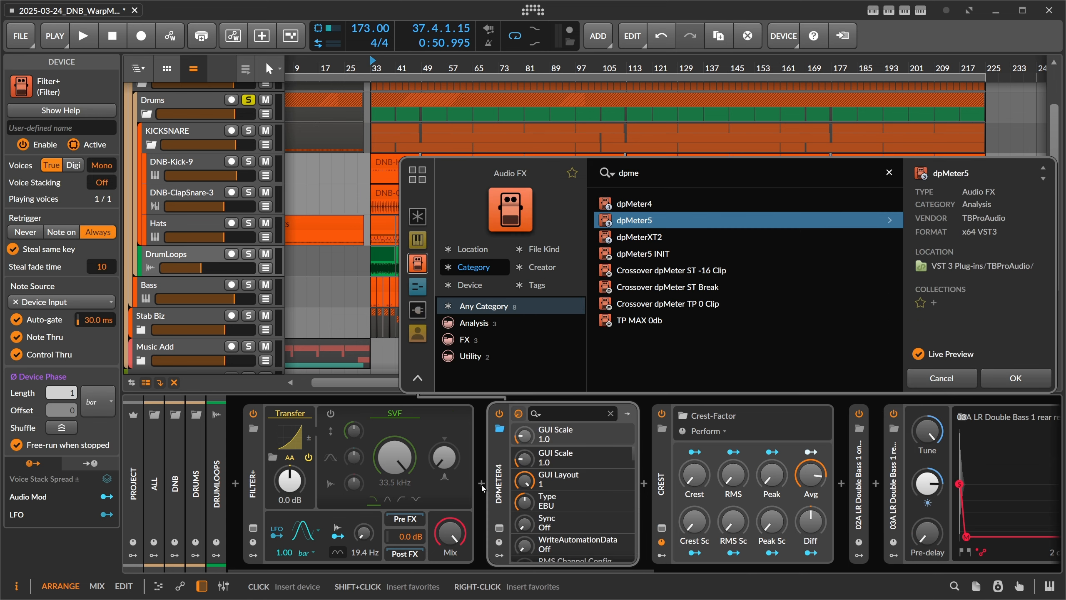
{"action": "key", "text": "Return"}
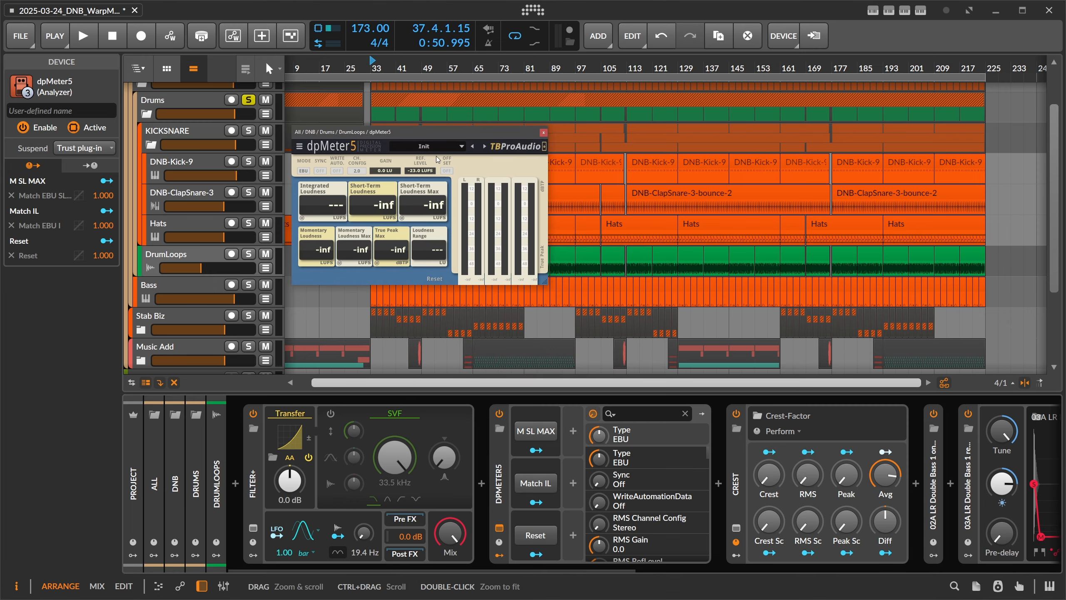
{"action": "left_click_drag", "start_coordinate": [551, 288], "coordinate": [692, 364]}
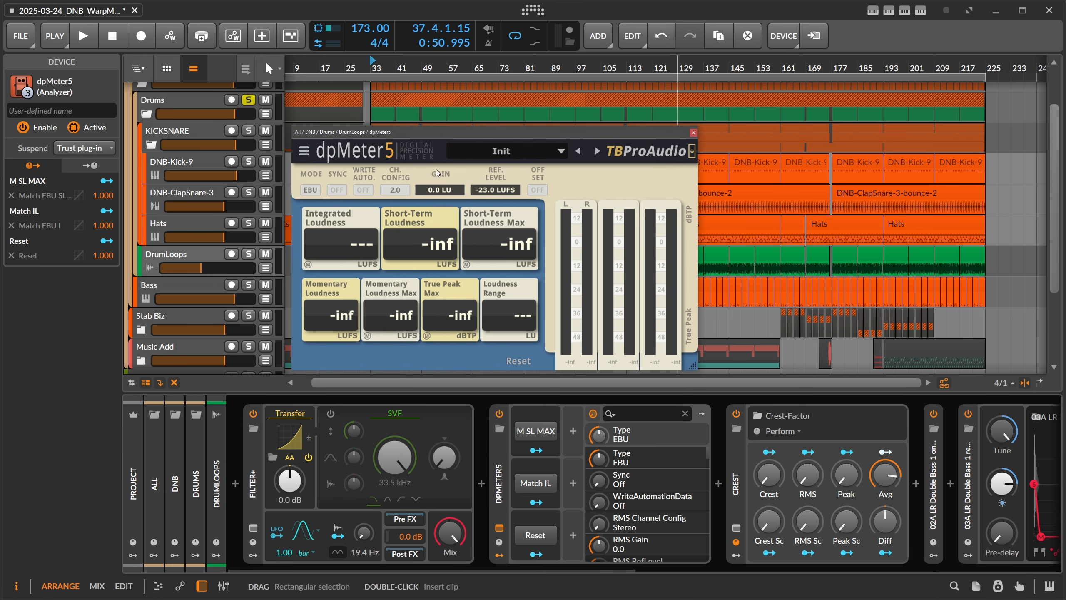
{"action": "left_click_drag", "start_coordinate": [407, 134], "coordinate": [453, 149]}
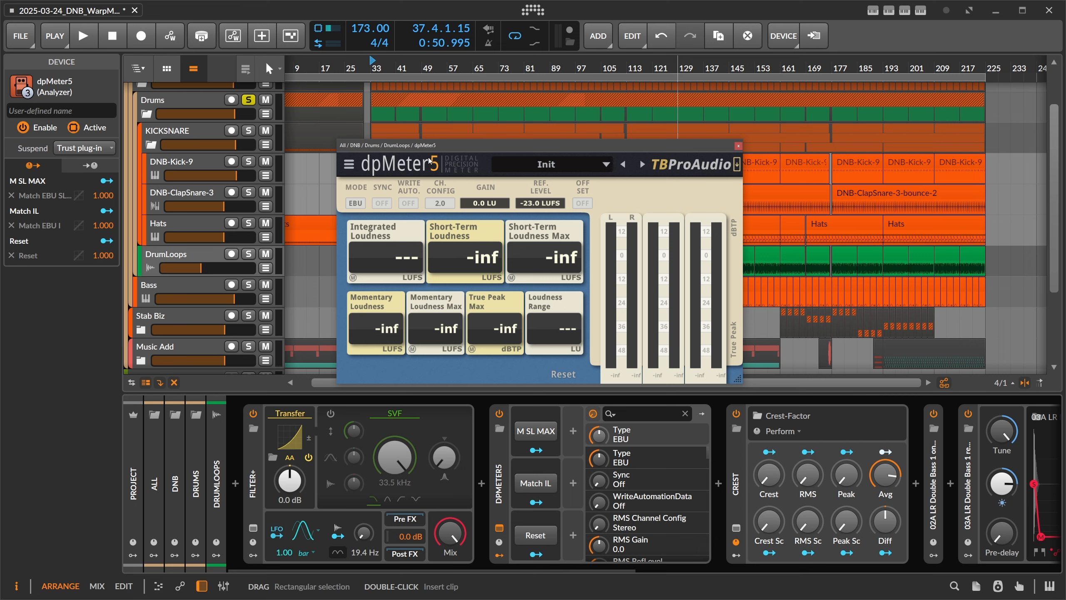
Step: Bend the Transfer curve strongly upward during playback and measure the drum loops' loudness in dpMeter5
{"action": "key", "text": "space"}
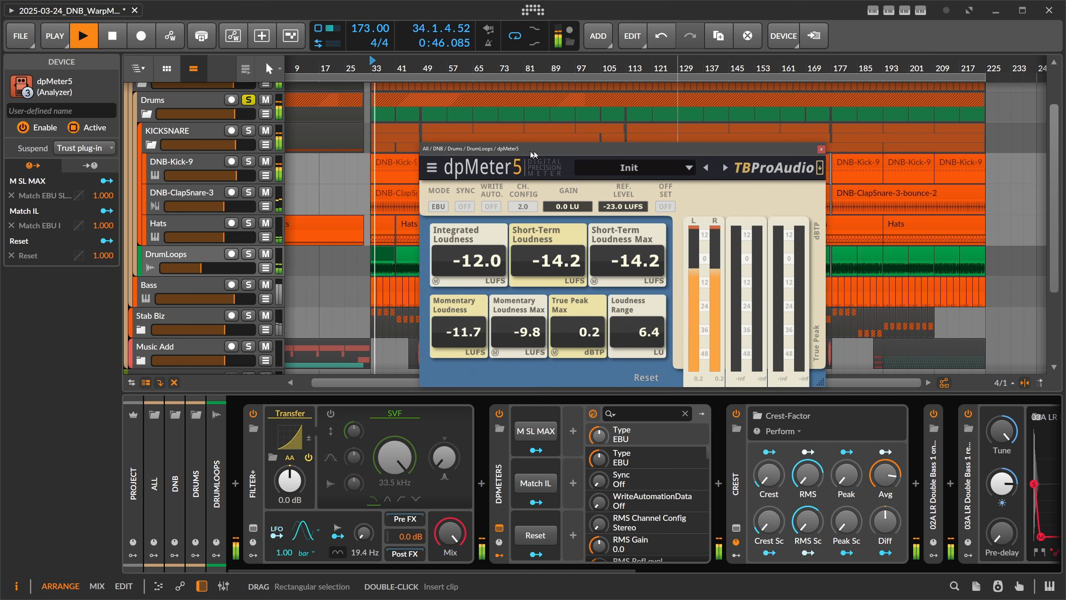
{"action": "left_click", "coordinate": [290, 437]}
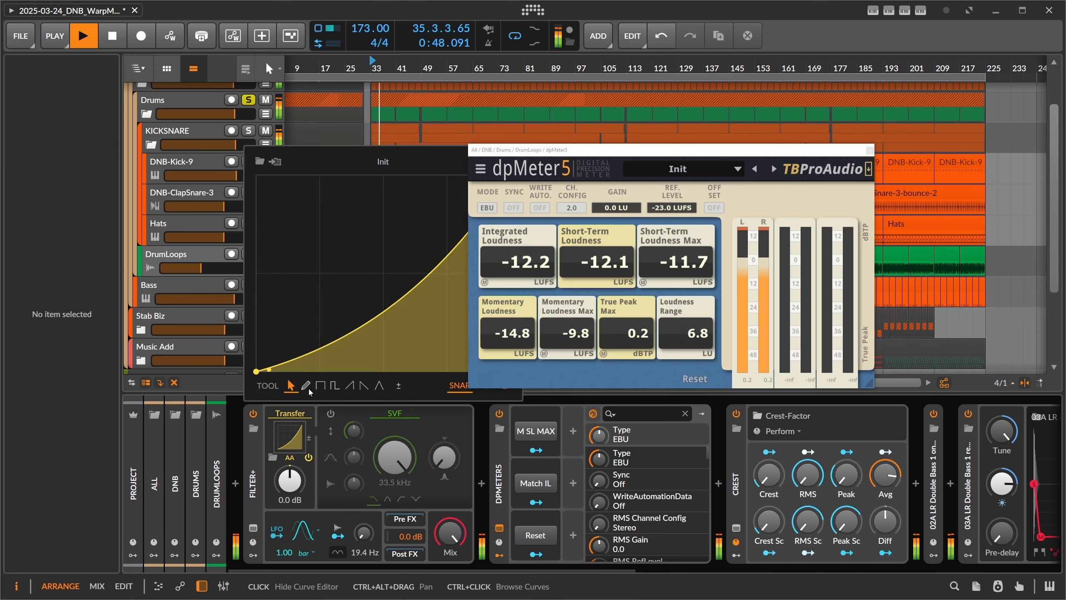
{"action": "left_click_drag", "start_coordinate": [378, 314], "coordinate": [378, 193]}
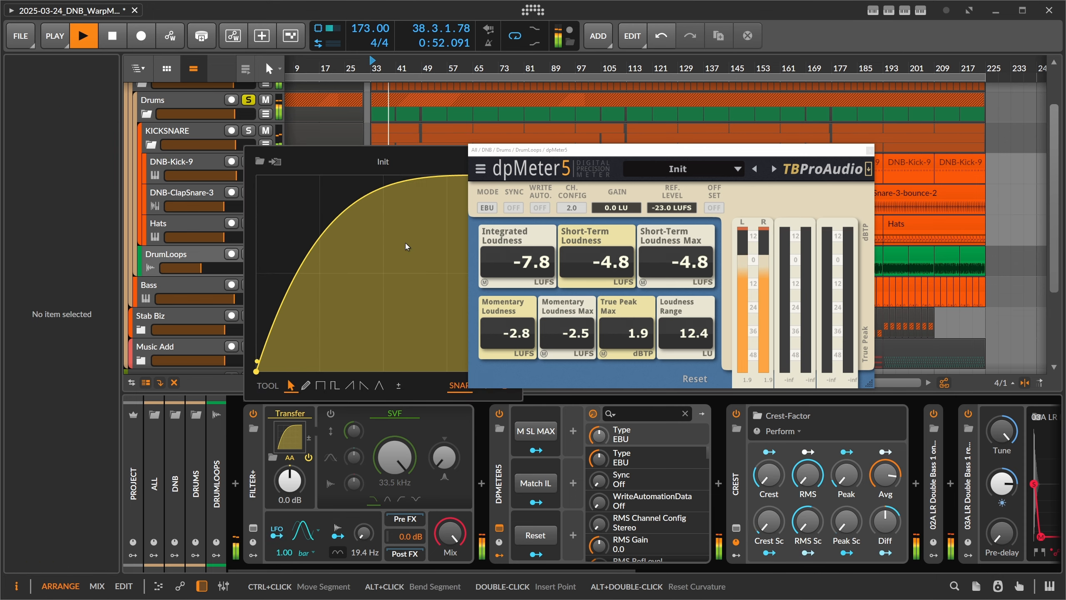
{"action": "key", "text": "space"}
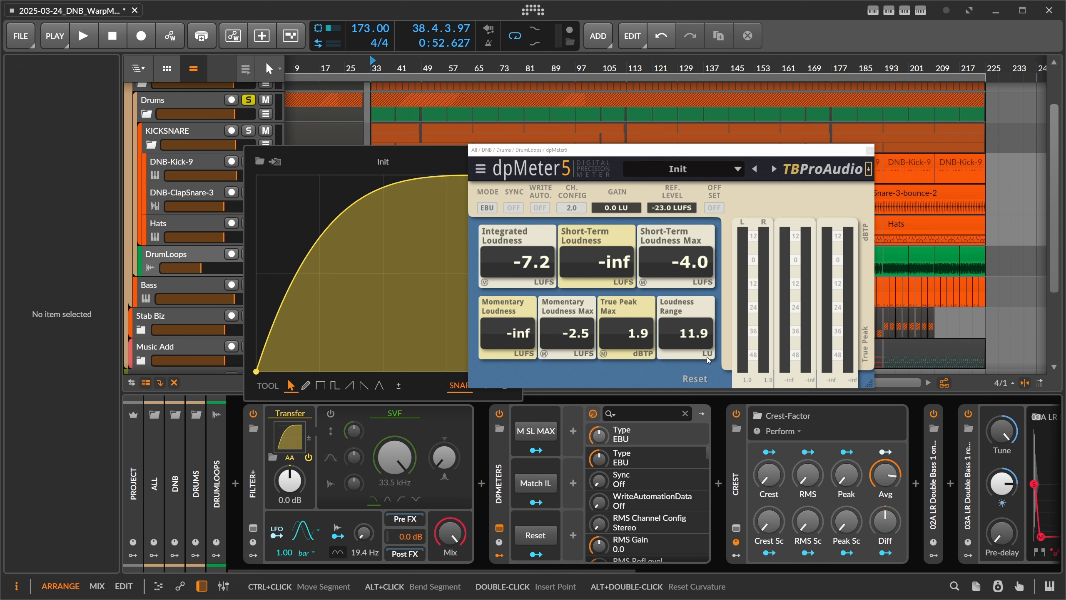
{"action": "key", "text": "space"}
{"action": "key", "text": "space"}
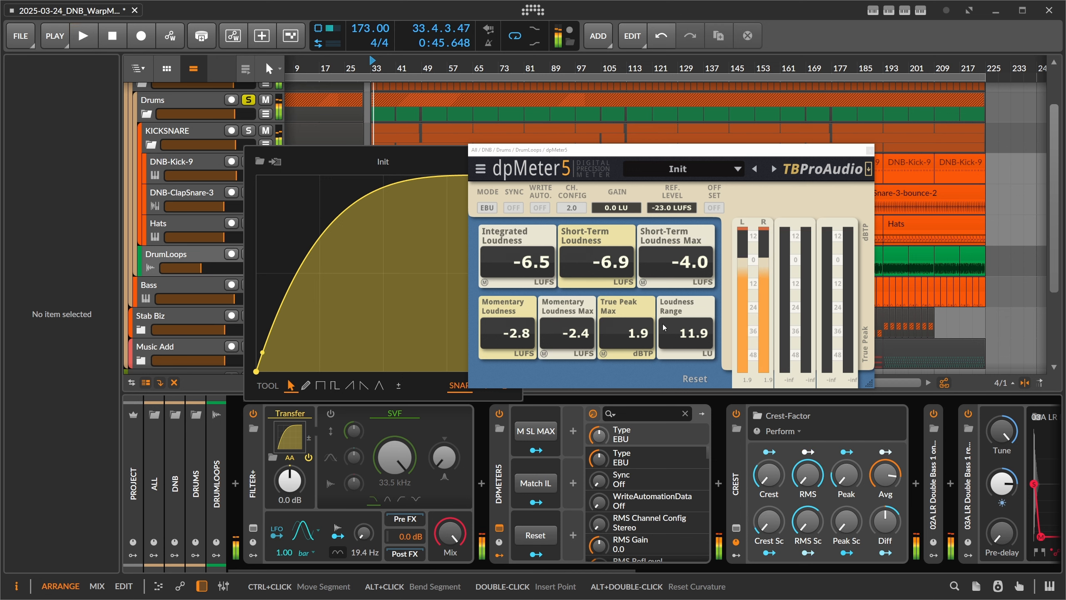
Step: Switch dpMeter5 to RMS mode and measure the drum loops' crest factor during playback
{"action": "left_click", "coordinate": [487, 207]}
{"action": "left_click", "coordinate": [493, 224]}
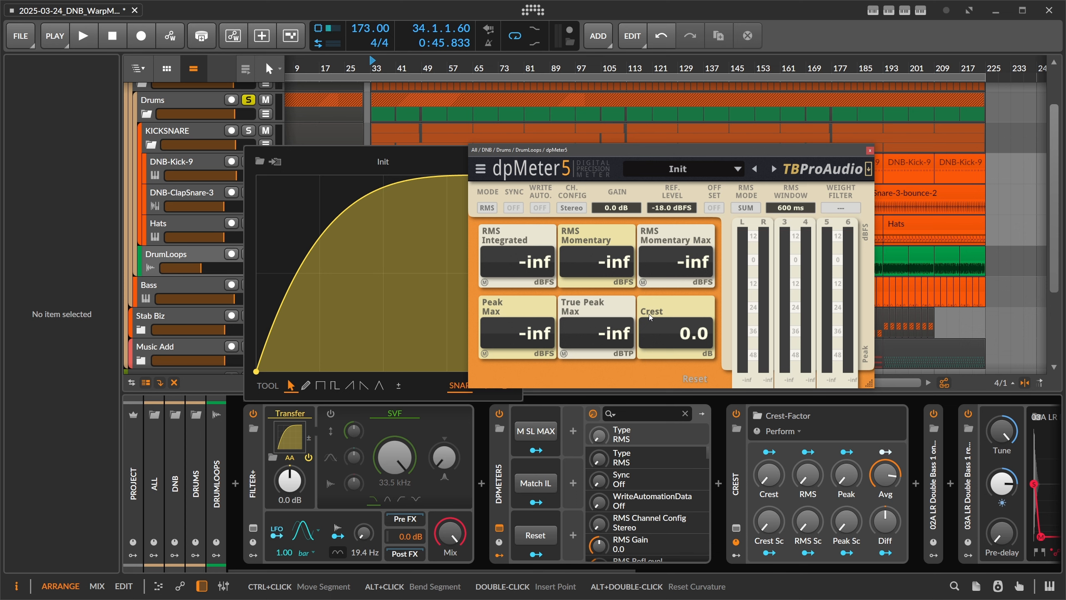
{"action": "key", "text": "space"}
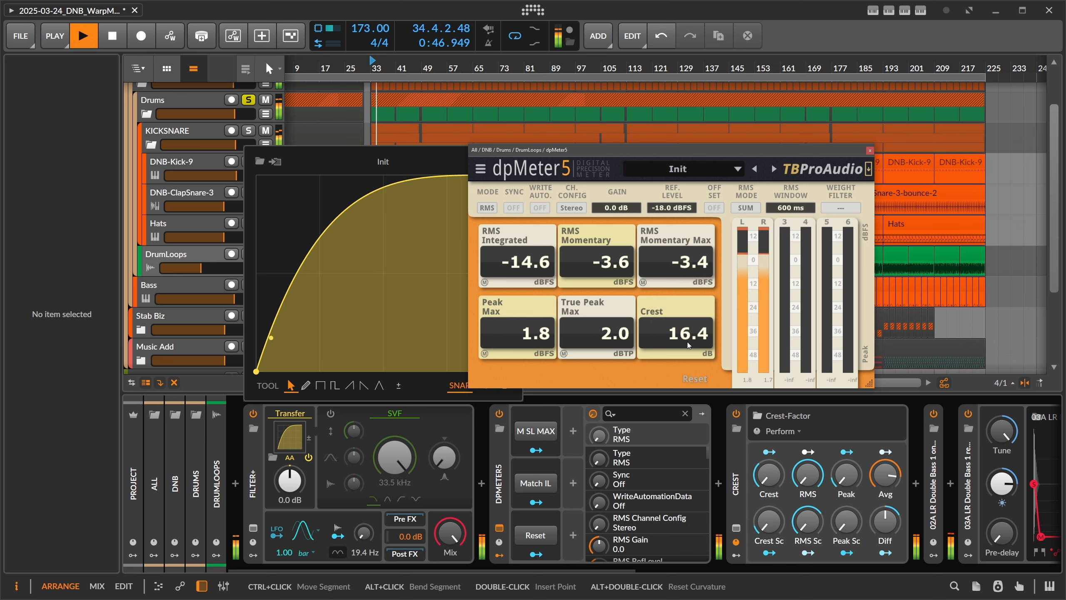
{"action": "key", "text": "space"}
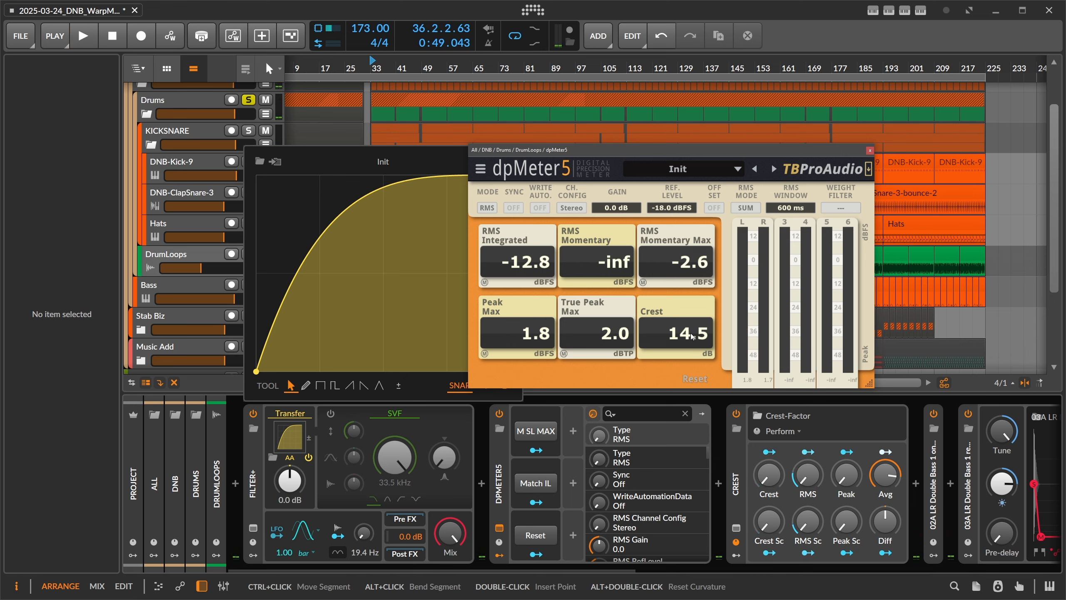
Step: Switch dpMeter5 to EBU mode to check its available readings, and return it to RMS mode
{"action": "left_click", "coordinate": [488, 208]}
{"action": "left_click", "coordinate": [491, 236]}
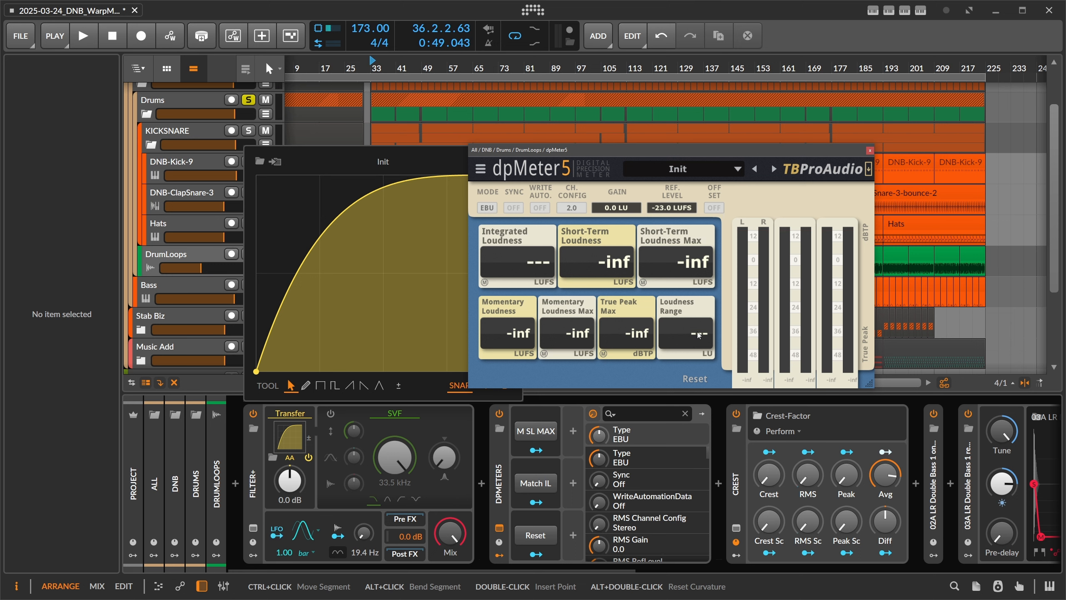
{"action": "left_click", "coordinate": [487, 207]}
{"action": "left_click", "coordinate": [490, 222]}
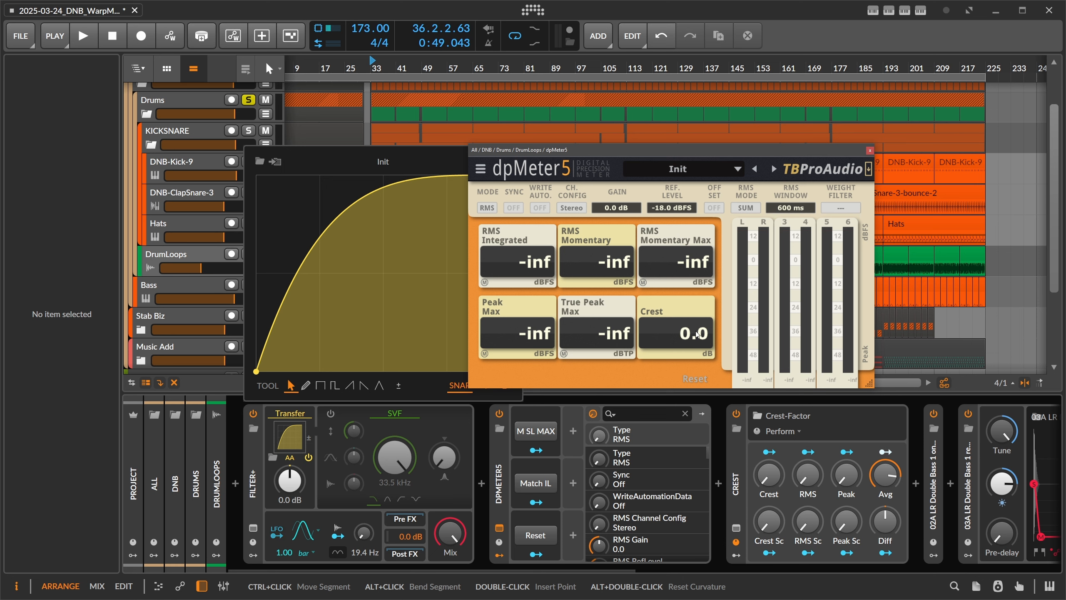
Step: Compare the crest factor during playback with the Transfer curve bent steeply downward and then strongly upward
{"action": "left_click_drag", "start_coordinate": [373, 193], "coordinate": [380, 343]}
{"action": "key", "text": "space"}
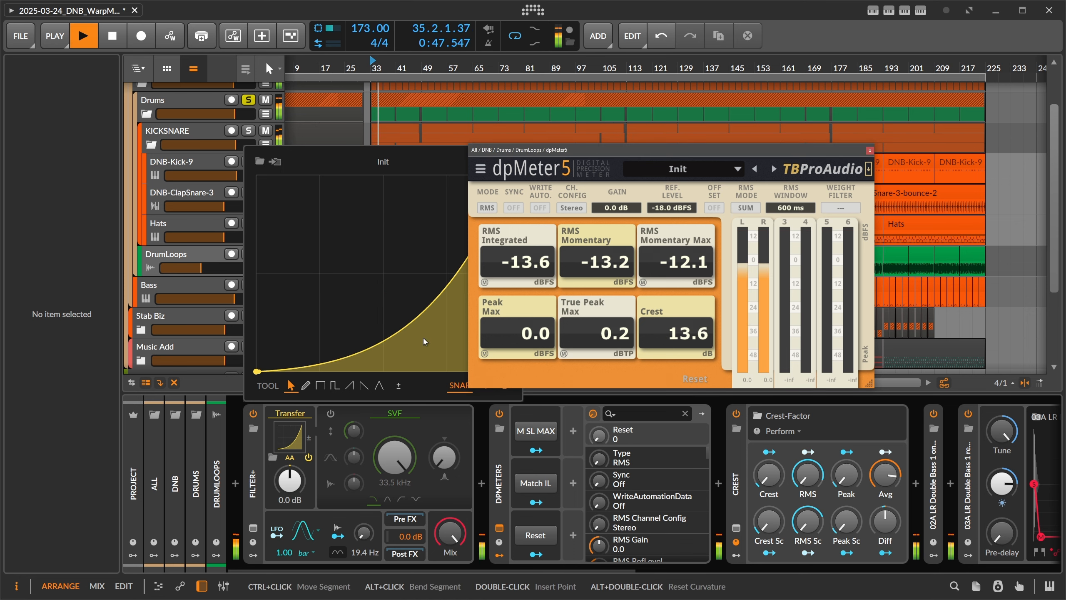
{"action": "left_click_drag", "start_coordinate": [417, 324], "coordinate": [417, 180]}
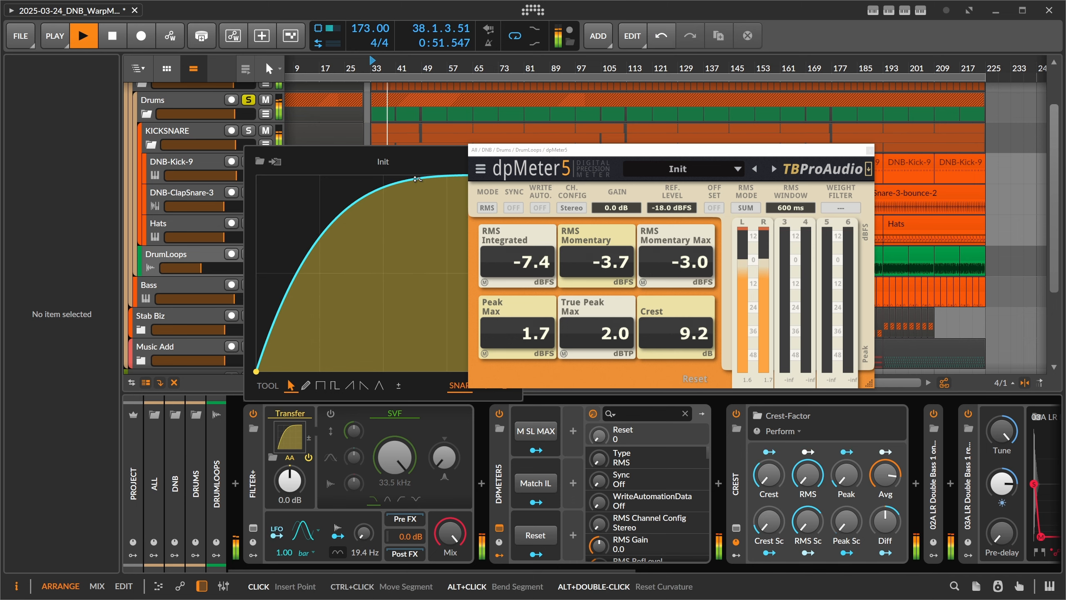
{"action": "key", "text": "space"}
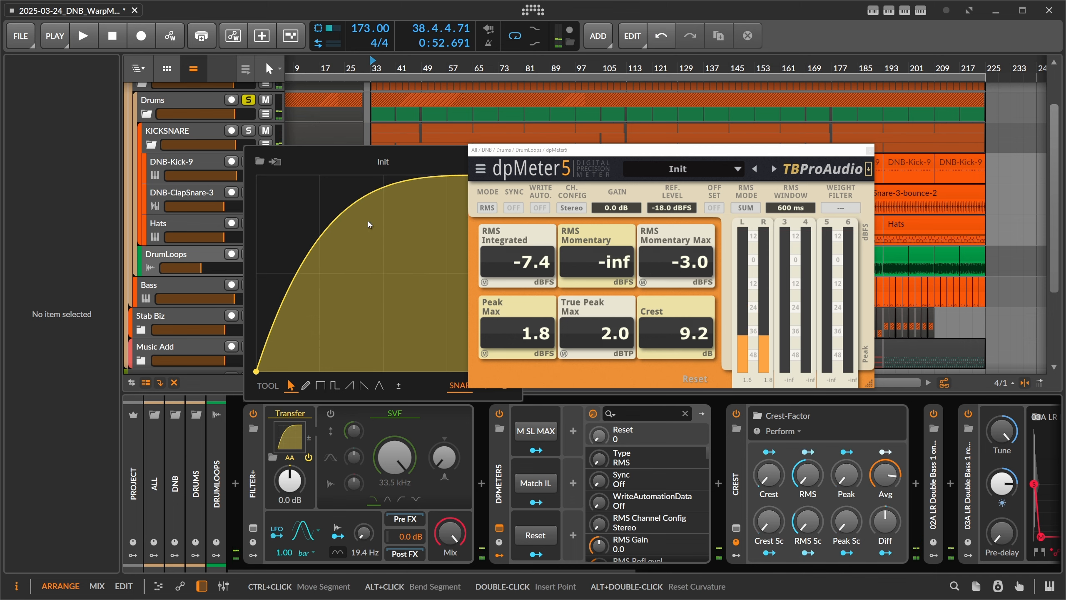
Step: Reshape the Transfer curve to a slight downward bow and shift the dpMeter5 window aside
{"action": "left_click_drag", "start_coordinate": [375, 194], "coordinate": [452, 309]}
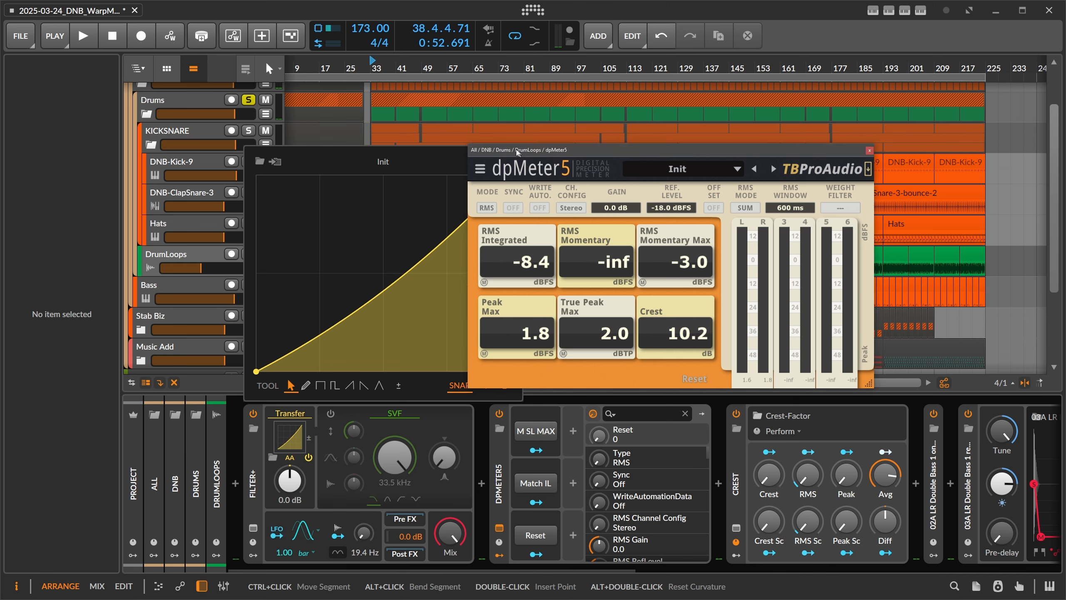
{"action": "left_click_drag", "start_coordinate": [499, 150], "coordinate": [466, 138]}
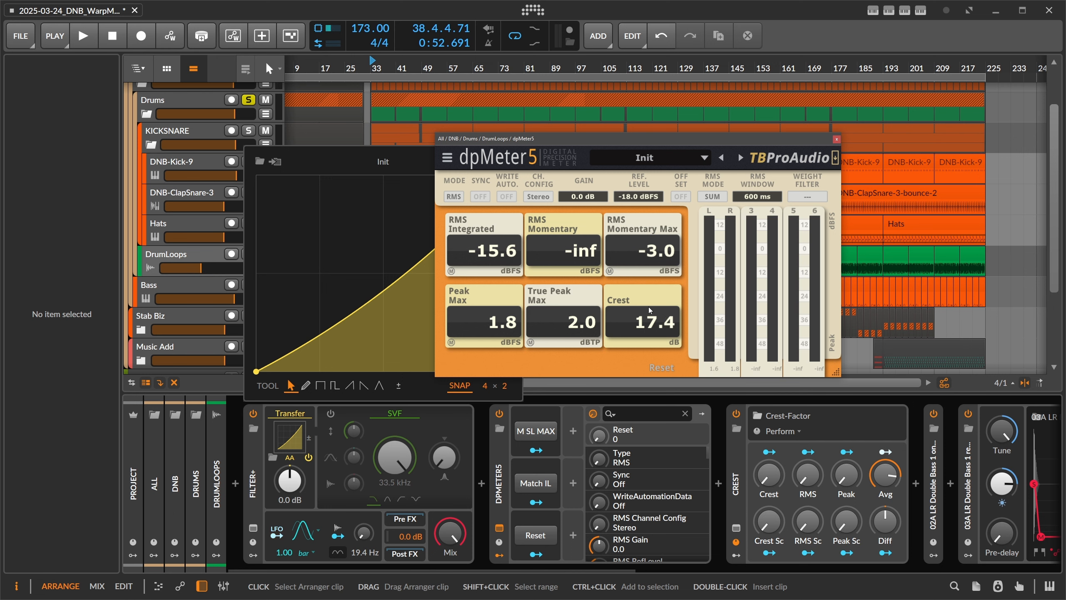
Step: Close the dpMeter5 window and delete dpMeter5 from the DrumLoops device chain
{"action": "left_click", "coordinate": [837, 139]}
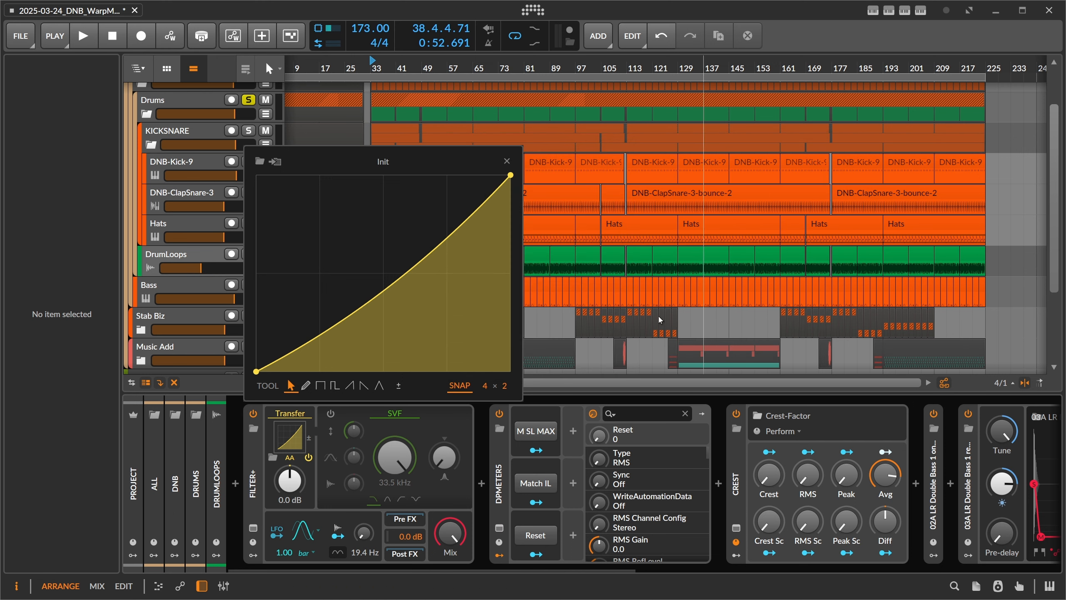
{"action": "left_click", "coordinate": [500, 477]}
{"action": "key", "text": "Delete"}
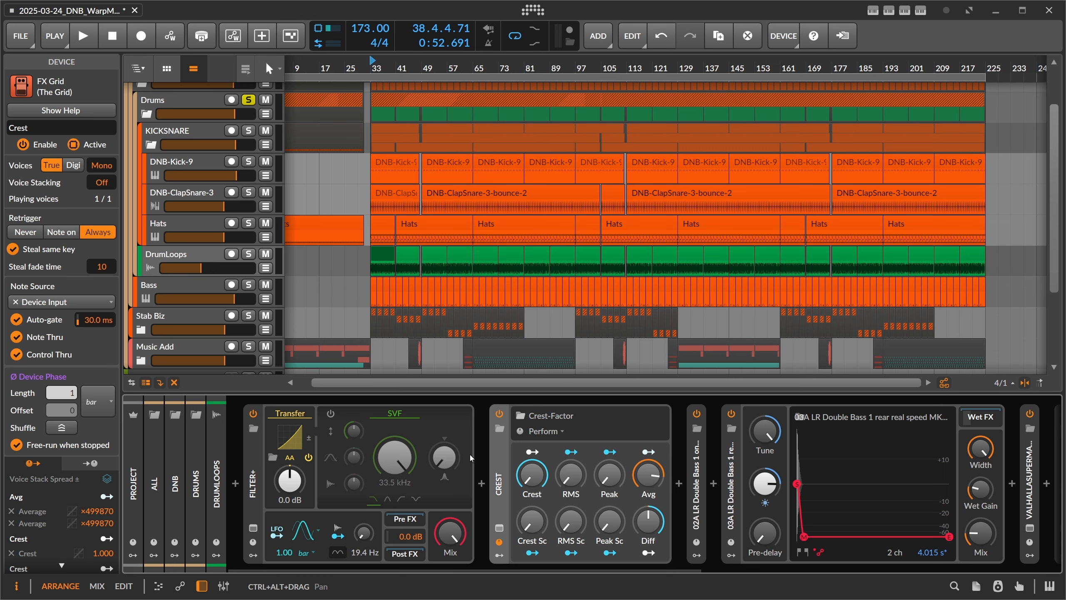
Step: Open the Crest-Factor grid patch and examine its audio input, the peak and RMS Follower RF modules, and the RMS follower's fall time
{"action": "left_click", "coordinate": [509, 503]}
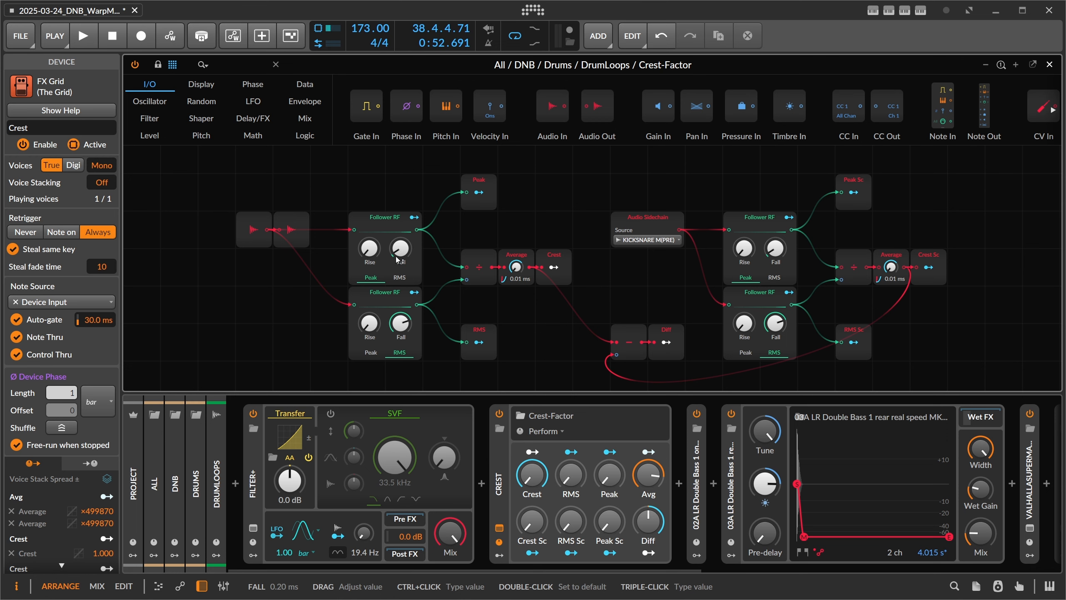
{"action": "left_click", "coordinate": [258, 240]}
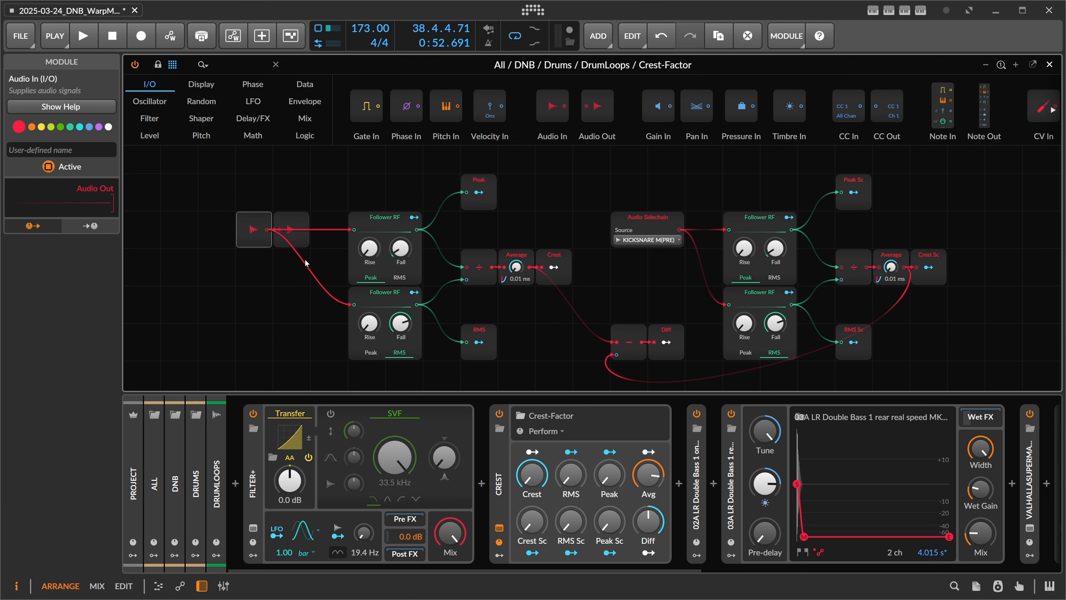
{"action": "left_click", "coordinate": [372, 295]}
{"action": "left_click", "coordinate": [391, 223]}
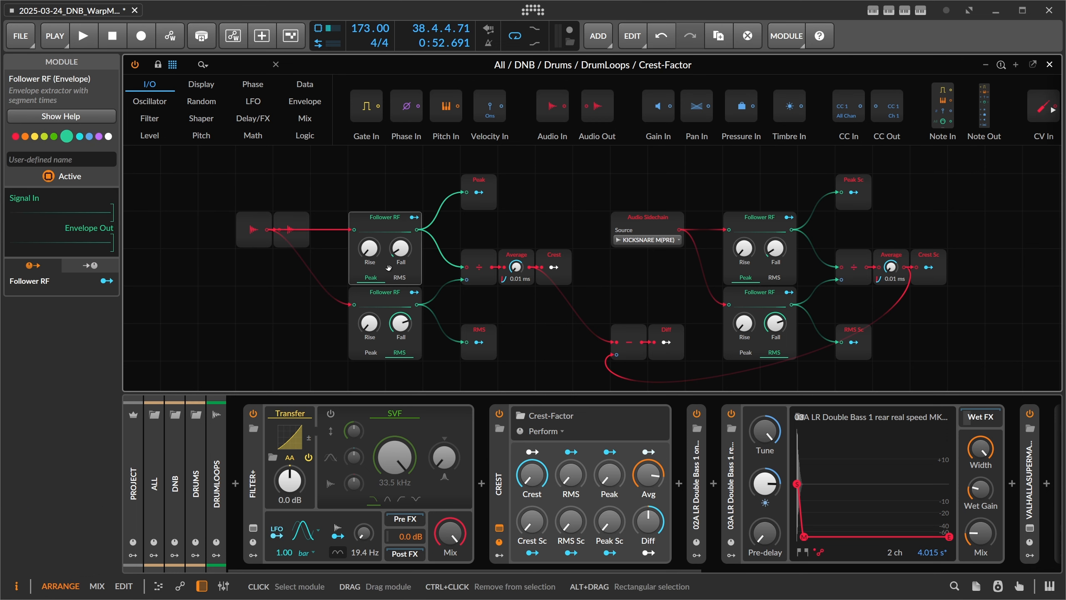
{"action": "left_click", "coordinate": [385, 297]}
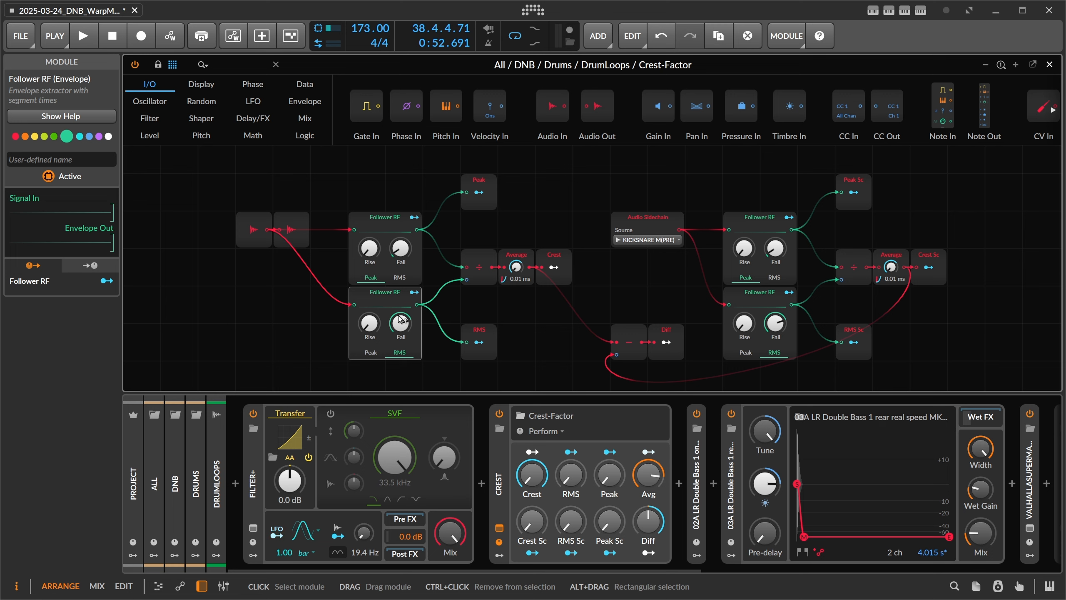
{"action": "double_click", "coordinate": [410, 333]}
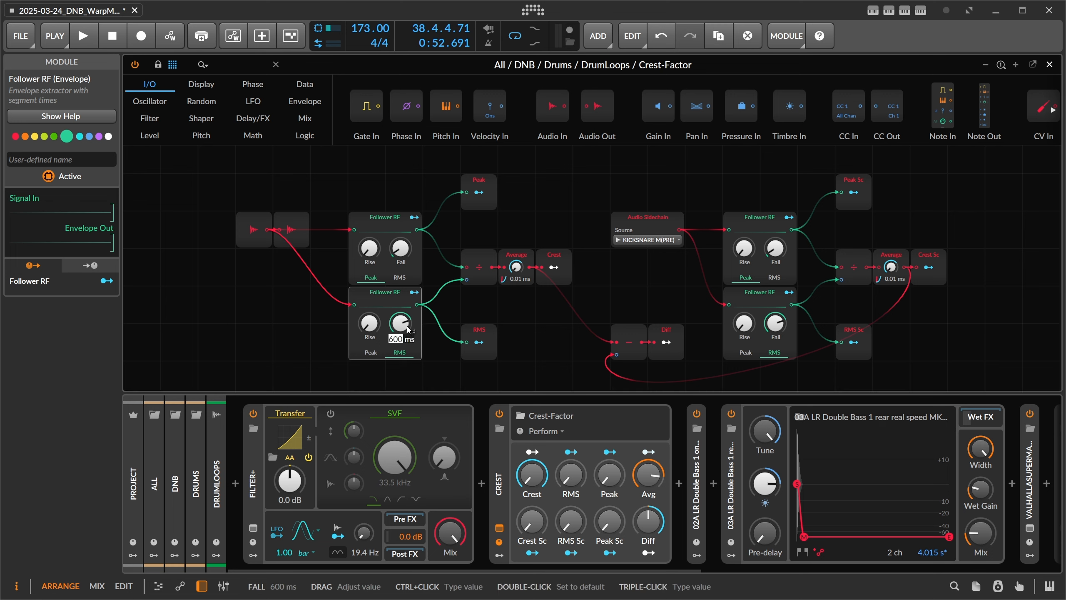
{"action": "key", "text": "Escape"}
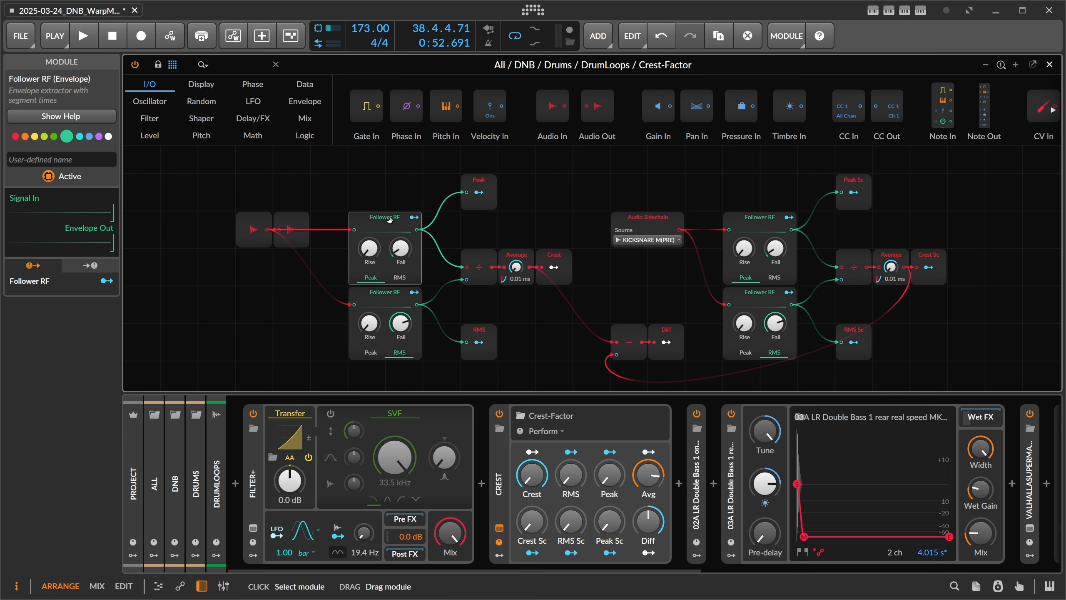
Step: Examine the path from the peak follower through the Divide and Average modules to the Crest modulator output
{"action": "left_click", "coordinate": [383, 237]}
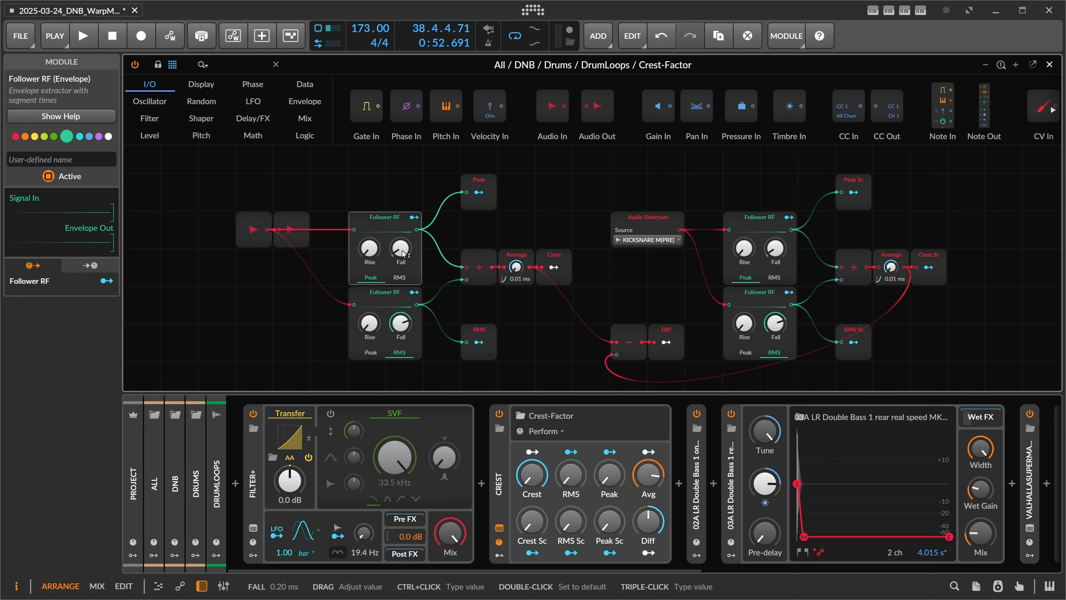
{"action": "left_click", "coordinate": [478, 267]}
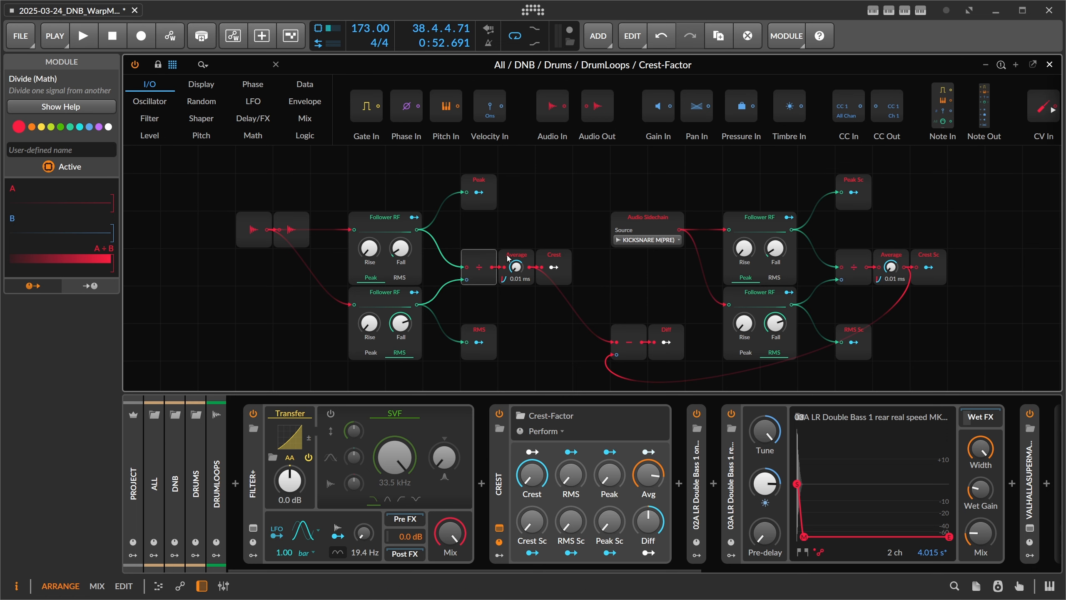
{"action": "left_click", "coordinate": [523, 256]}
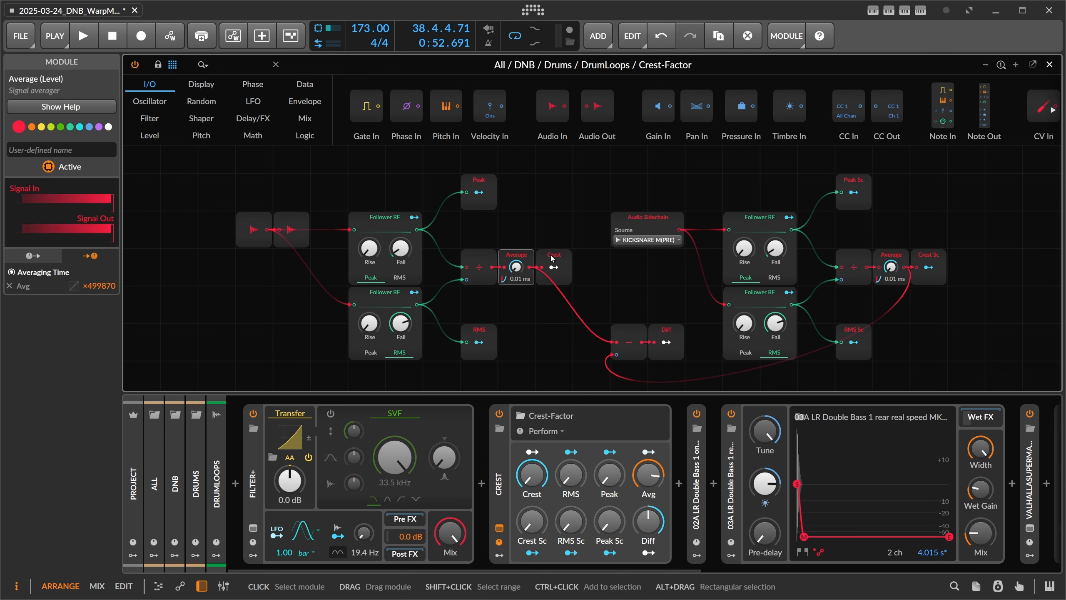
{"action": "left_click", "coordinate": [559, 261]}
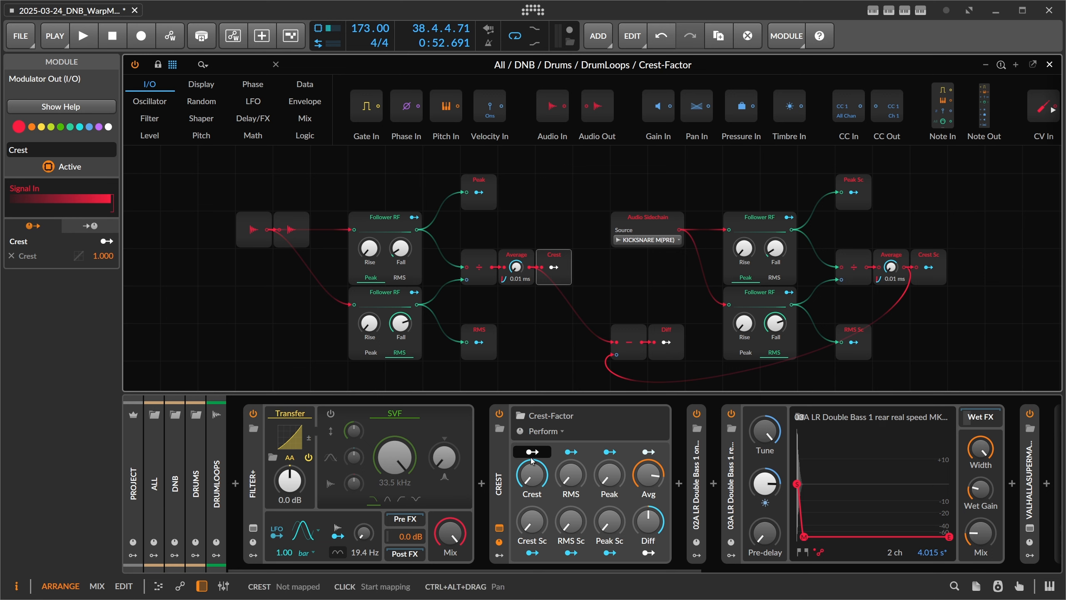
Step: Open the Transfer curve editor and bend the curve strongly downward while the drum loops play, checking the Crest readout
{"action": "key", "text": "space"}
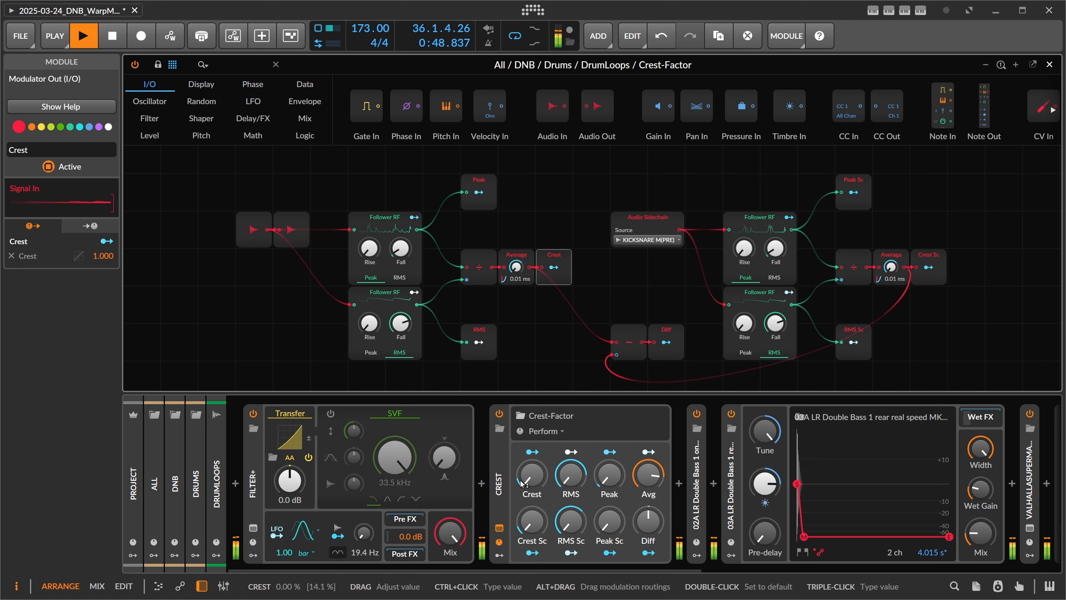
{"action": "left_click", "coordinate": [303, 437]}
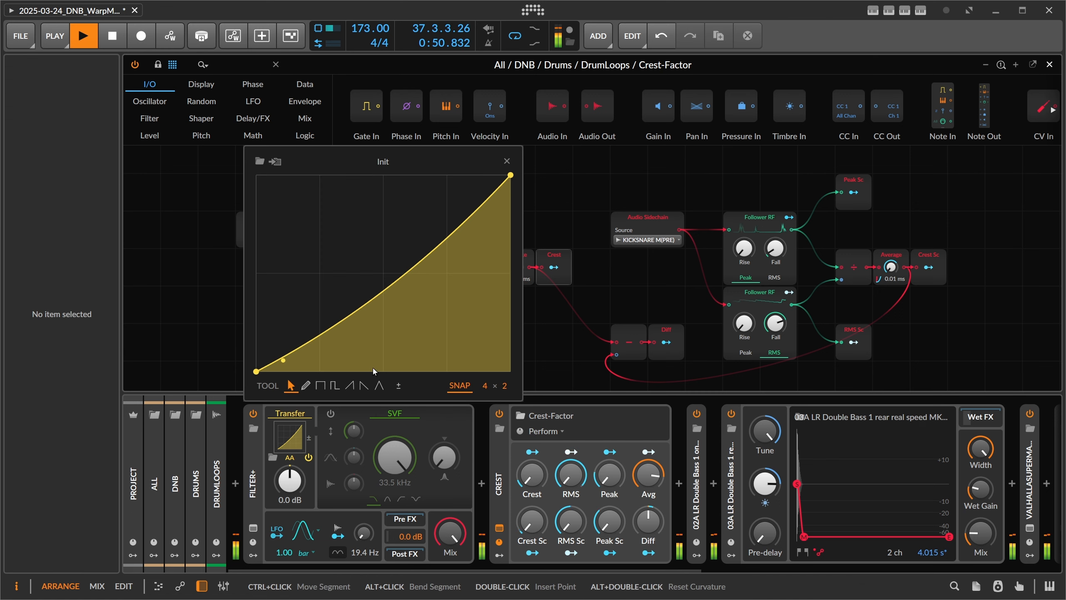
{"action": "key", "text": "space"}
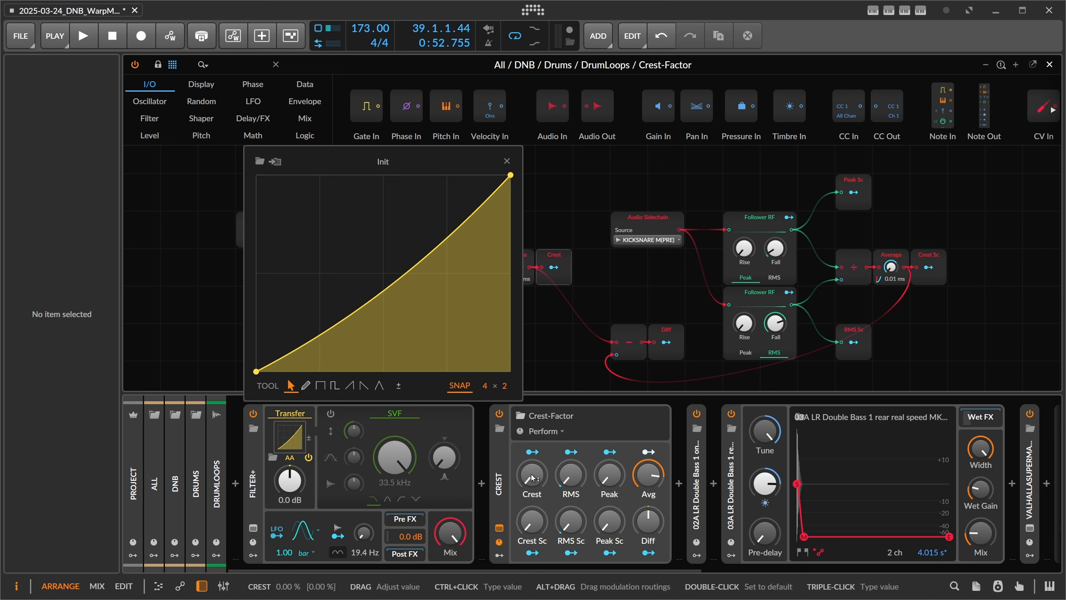
{"action": "key", "text": "space"}
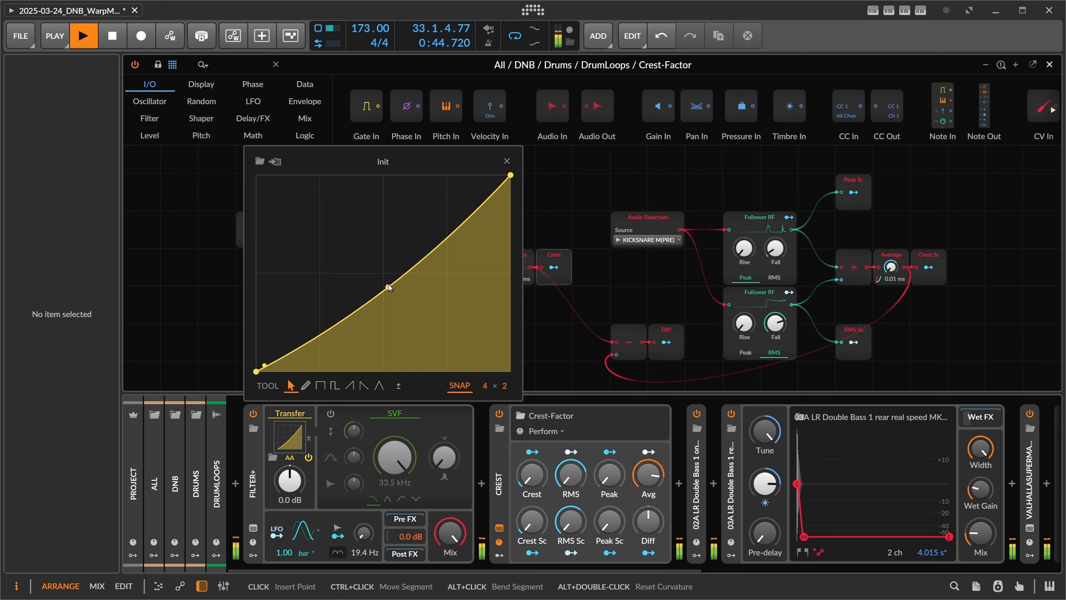
{"action": "left_click_drag", "start_coordinate": [476, 217], "coordinate": [269, 371]}
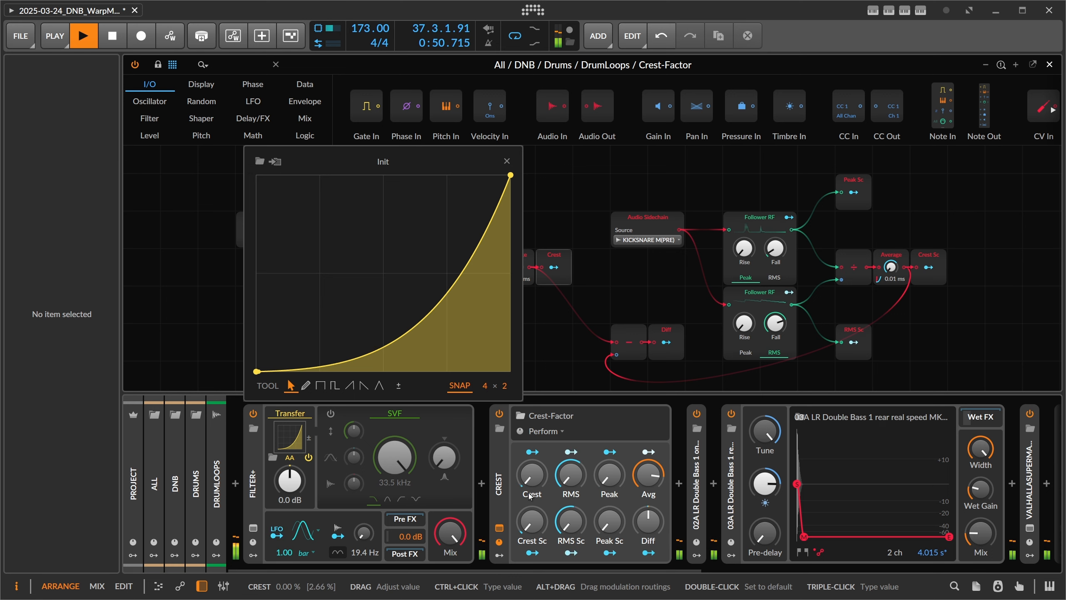
{"action": "key", "text": "space"}
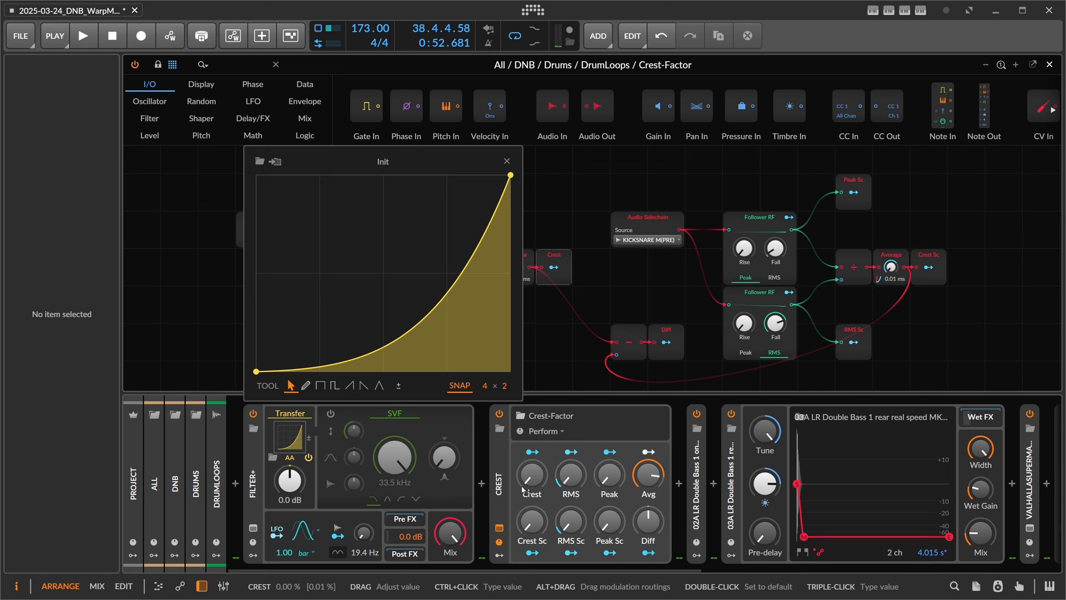
Step: Bend the Transfer curve strongly upward during playback and check the Crest readout
{"action": "key", "text": "space"}
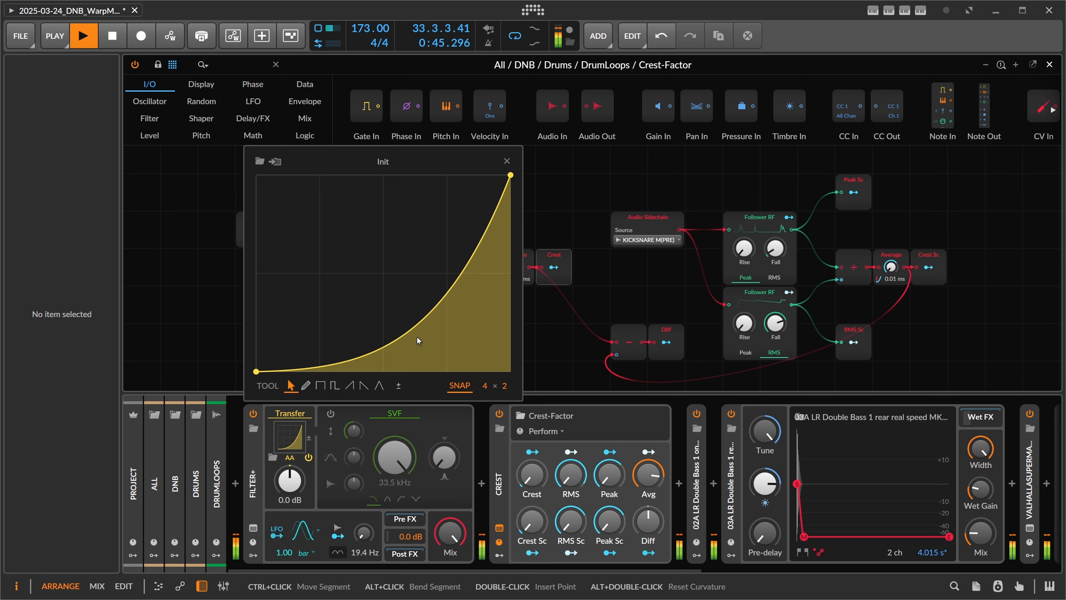
{"action": "left_click_drag", "start_coordinate": [416, 324], "coordinate": [441, 240]}
{"action": "key", "text": "space"}
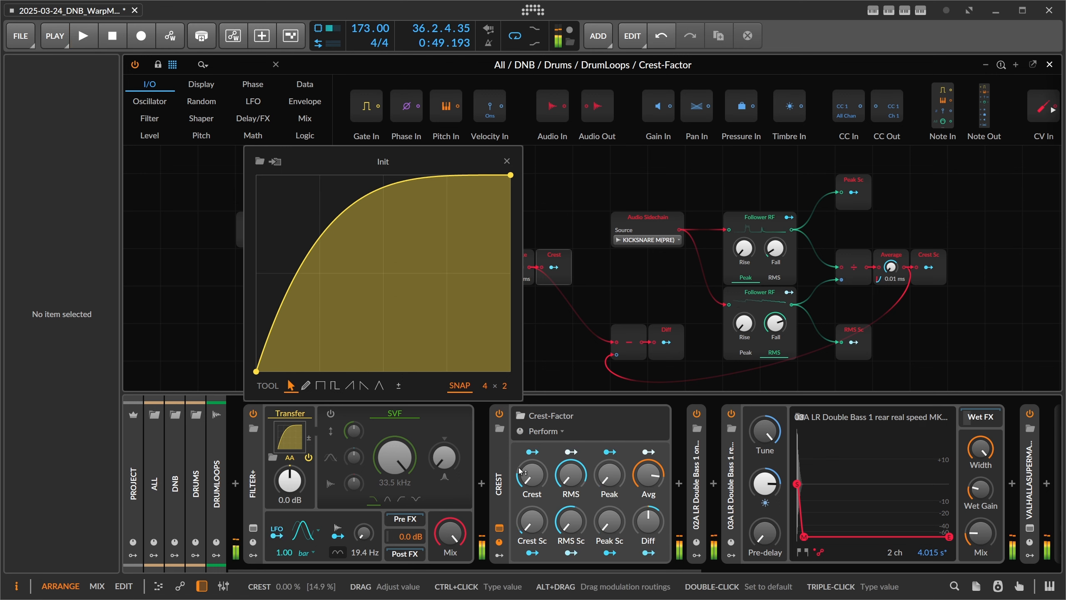
{"action": "key", "text": "space"}
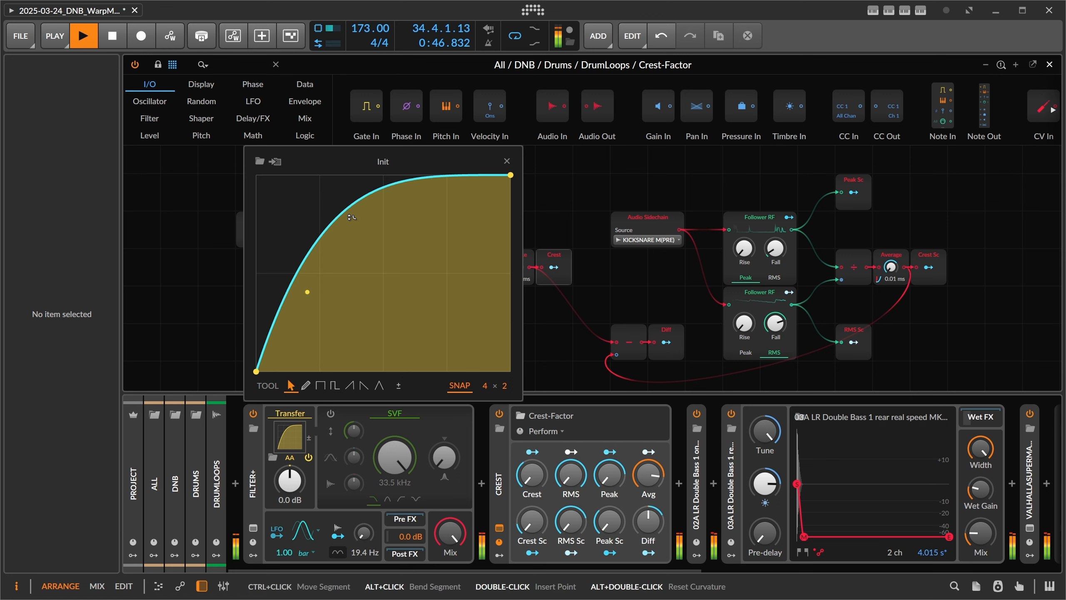
Step: Bend the Transfer curve back to a slight downward bow, stop playback and close the curve editor
{"action": "left_click_drag", "start_coordinate": [398, 254], "coordinate": [397, 336]}
{"action": "key", "text": "space"}
{"action": "left_click", "coordinate": [506, 162]}
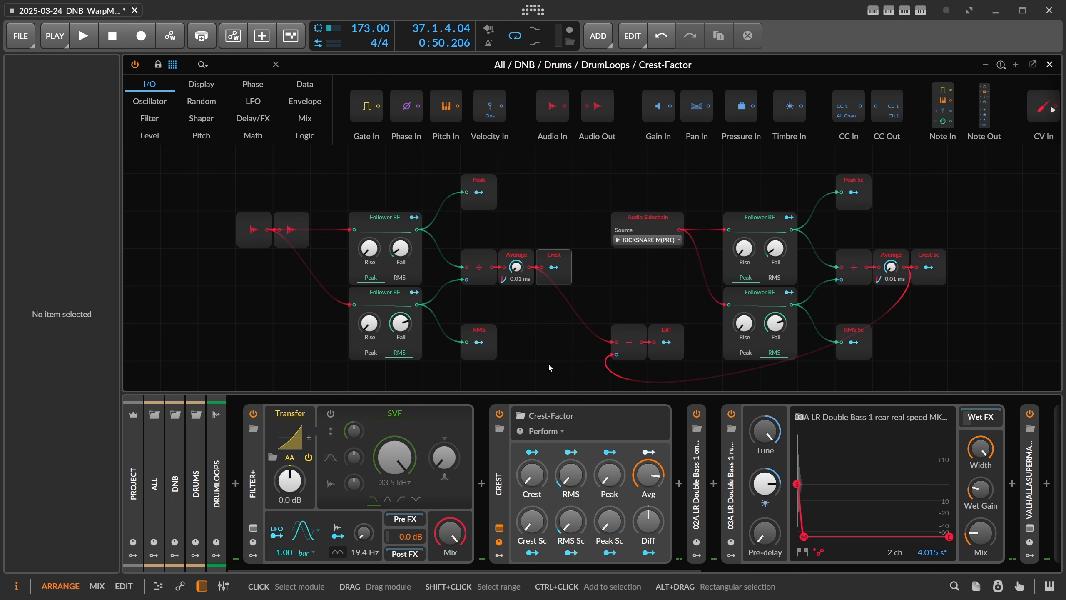
Step: Examine the sidechain half of the Crest-Factor patch, including the Diff output and the KICKSNARE source of the Audio Sidechain module
{"action": "left_click_drag", "start_coordinate": [598, 172], "coordinate": [942, 380]}
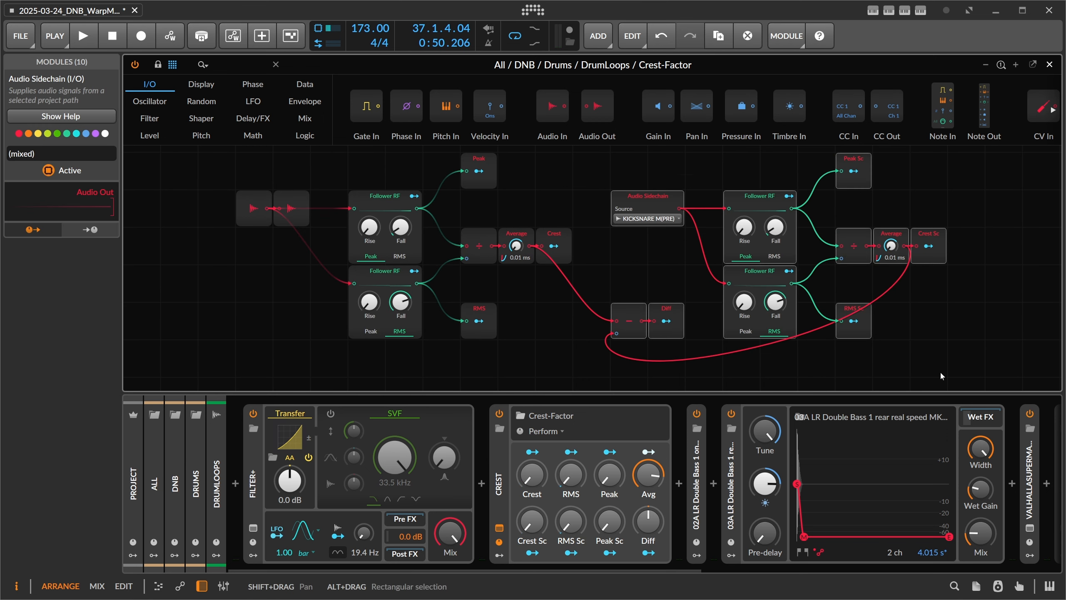
{"action": "left_click_drag", "start_coordinate": [657, 280], "coordinate": [562, 281]}
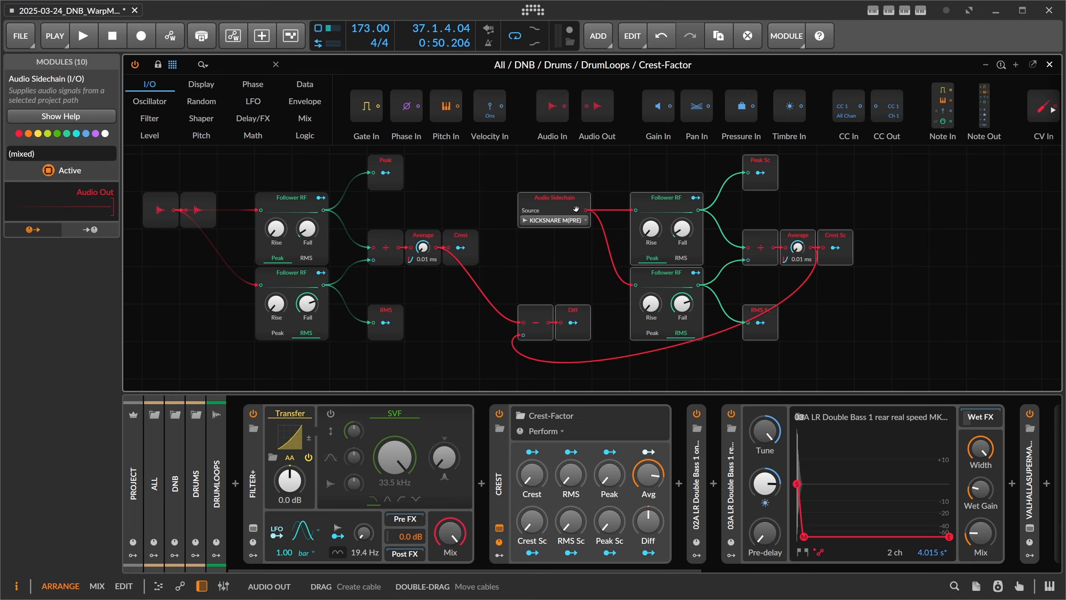
{"action": "left_click", "coordinate": [546, 227]}
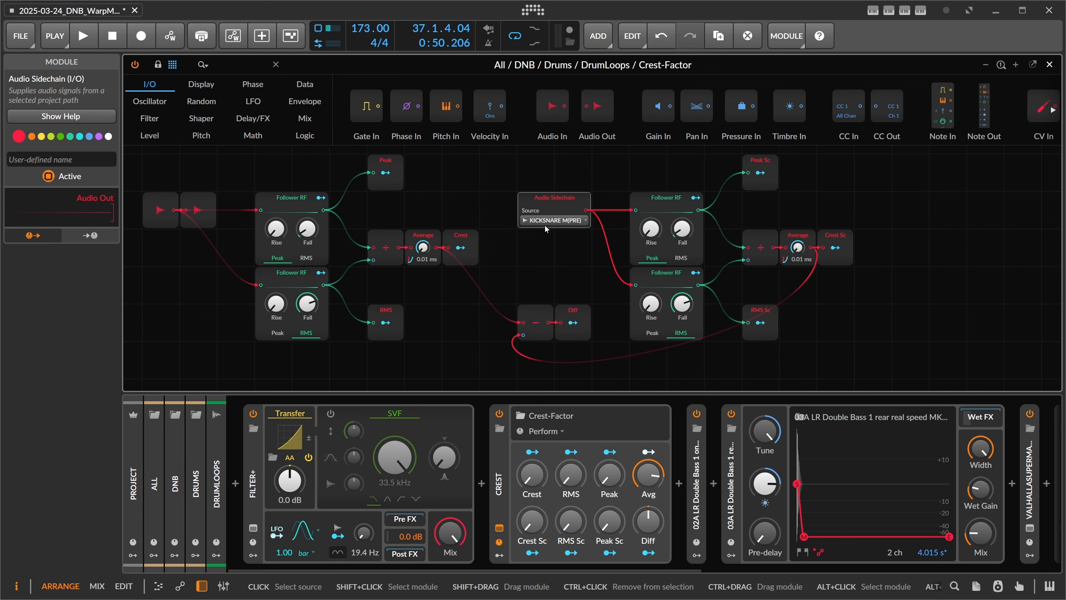
Step: Close the Crest-Factor grid patch and collapse the KICKSNARE group track
{"action": "left_click", "coordinate": [1047, 71]}
{"action": "left_click", "coordinate": [193, 134]}
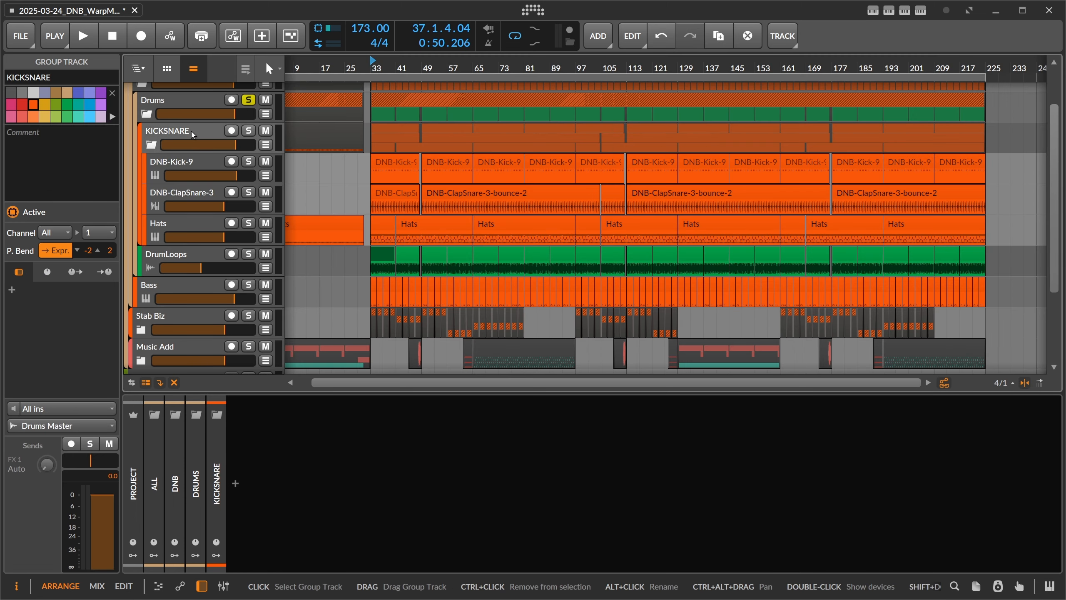
{"action": "left_click", "coordinate": [151, 144]}
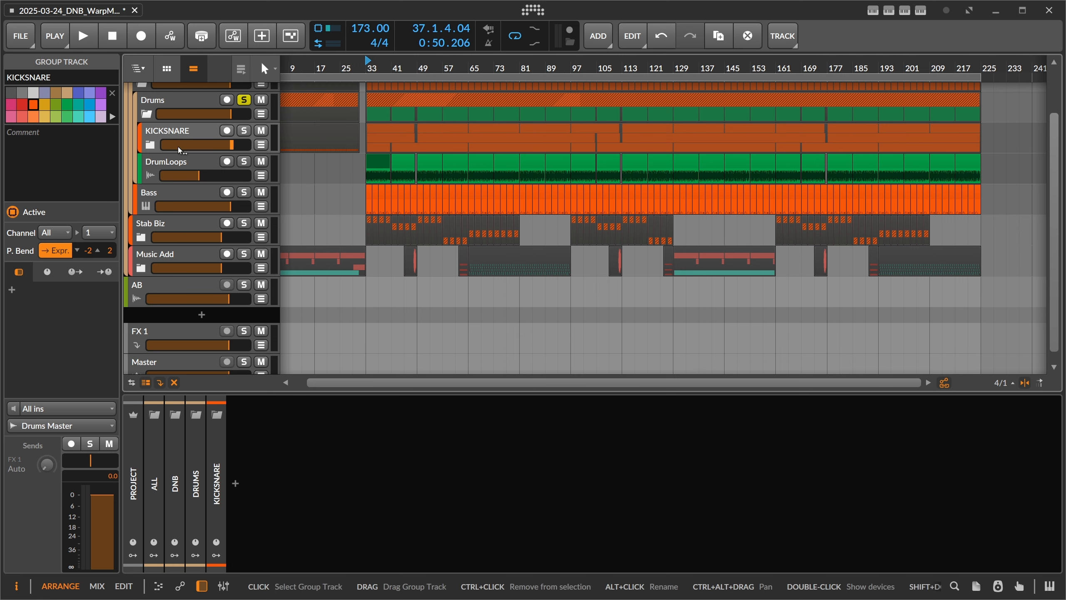
Step: Inspect the DrumLoops, KICKSNARE and Drums tracks, ending on the DrumLoops device chain
{"action": "left_click", "coordinate": [194, 165]}
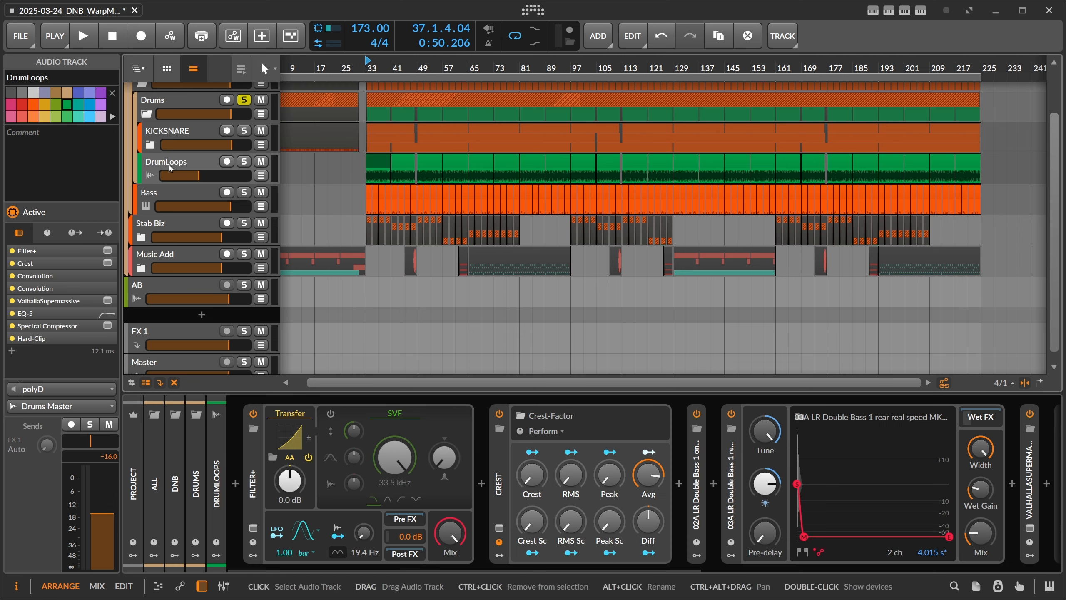
{"action": "left_click", "coordinate": [190, 140]}
{"action": "left_click", "coordinate": [193, 111]}
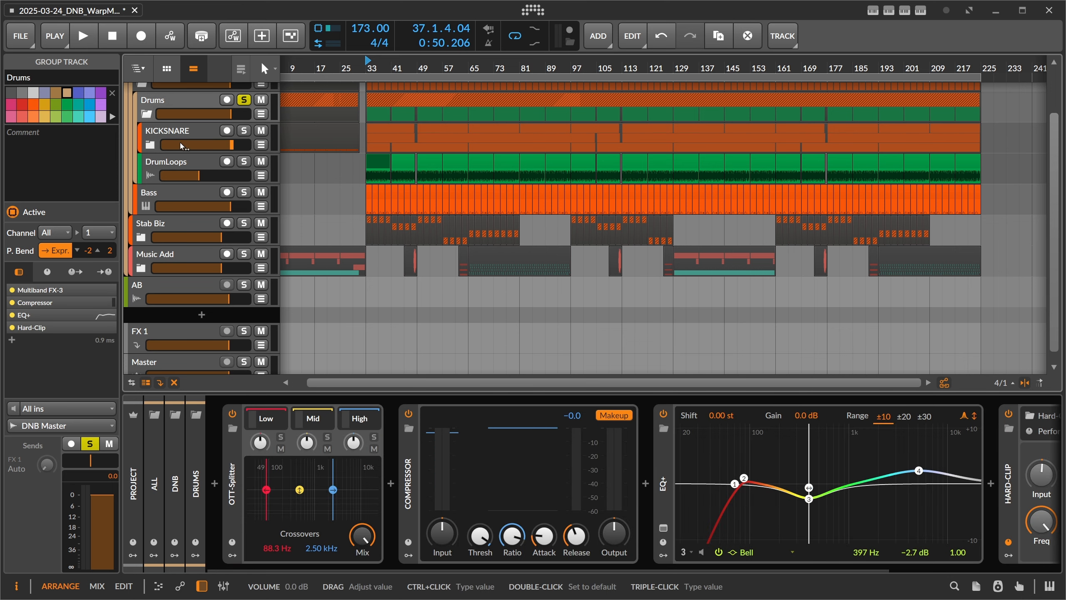
{"action": "left_click", "coordinate": [192, 164]}
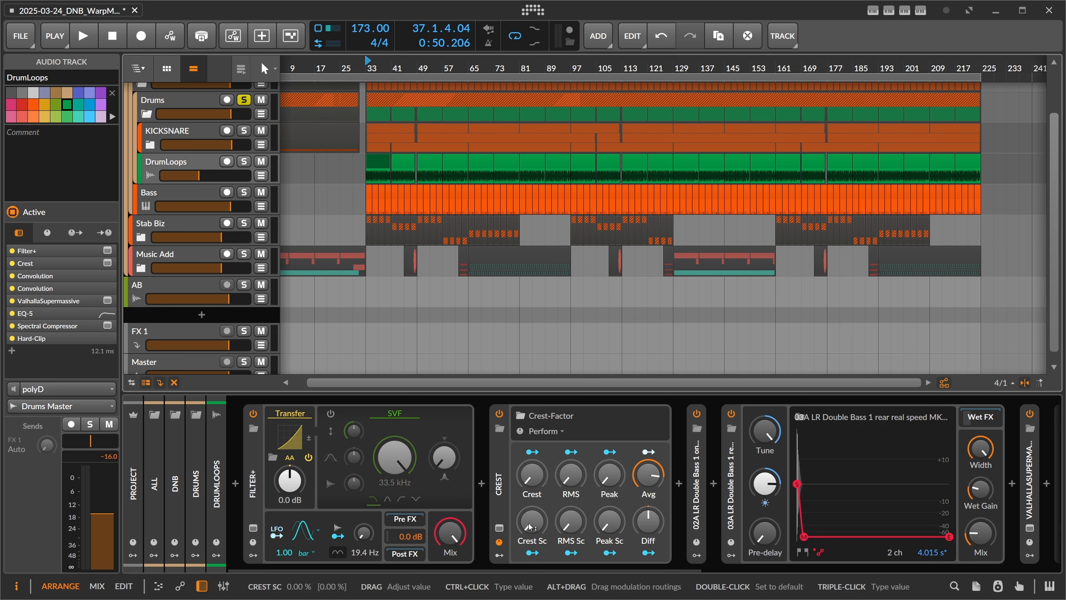
Step: Try a strong upward and a strong downward bend of the Transfer curve during playback, comparing the Diff readout
{"action": "key", "text": "space"}
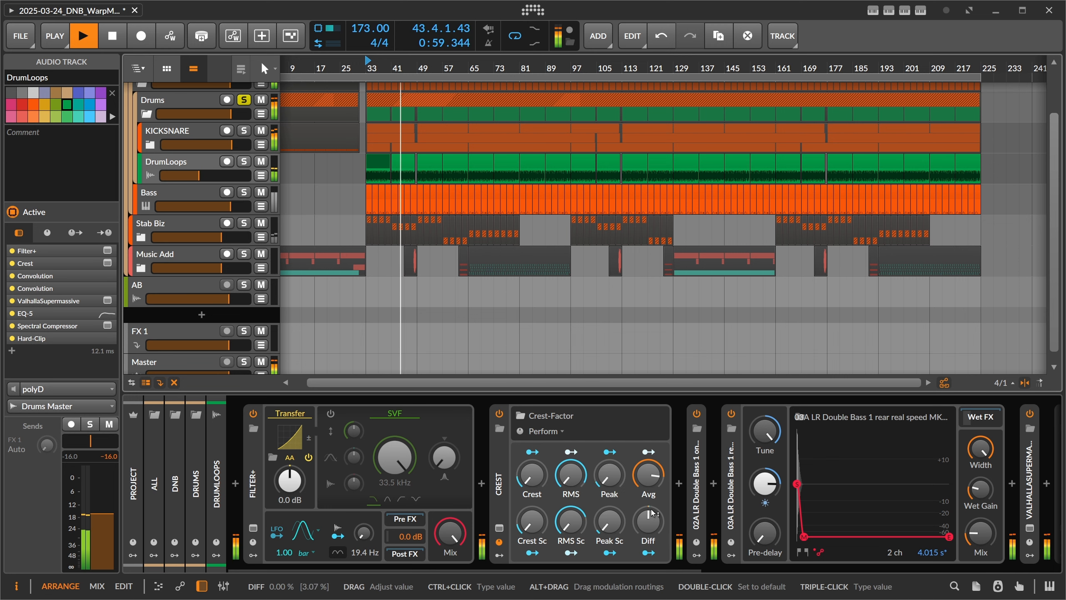
{"action": "left_click", "coordinate": [291, 438]}
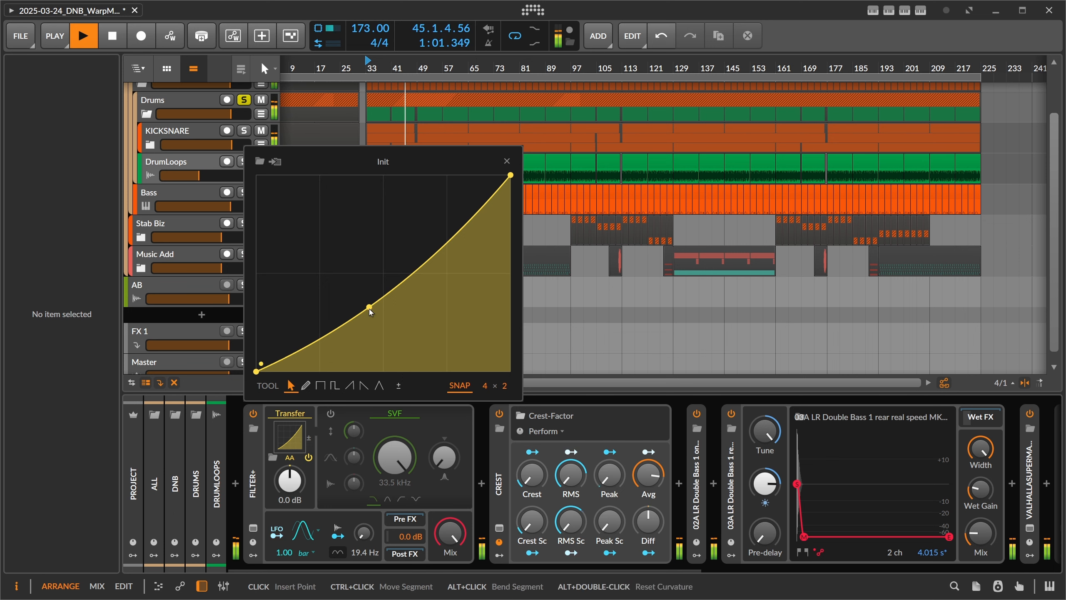
{"action": "left_click_drag", "start_coordinate": [368, 306], "coordinate": [368, 207]}
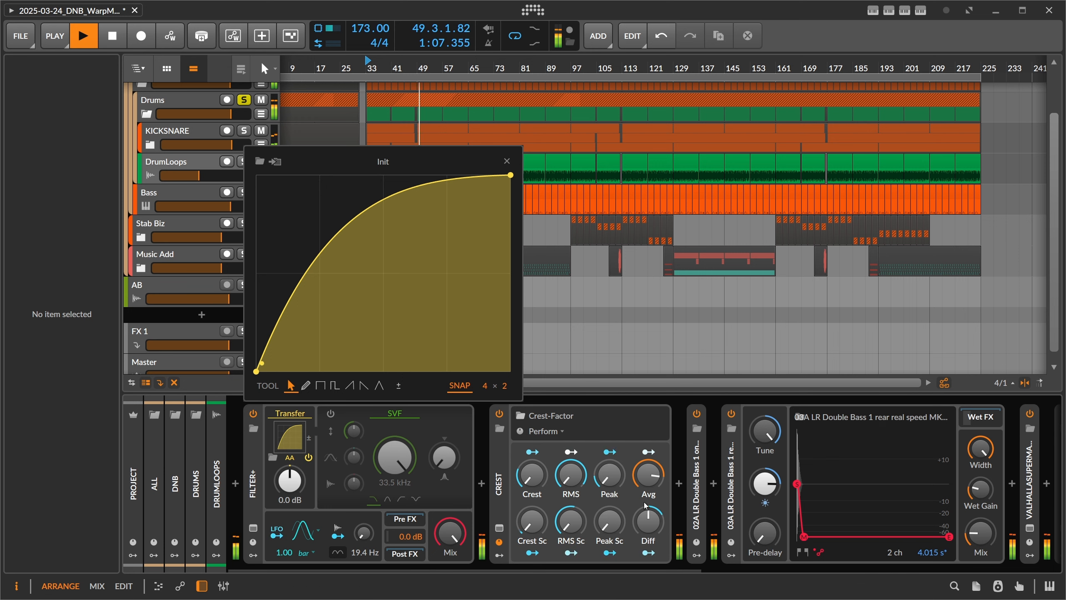
{"action": "left_click_drag", "start_coordinate": [357, 243], "coordinate": [357, 366]}
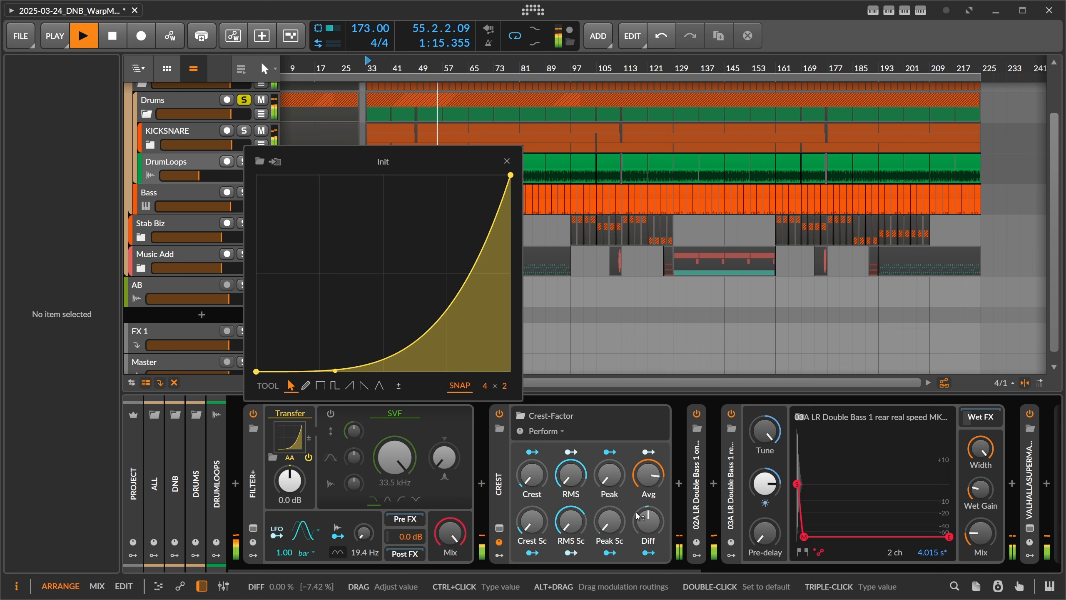
Step: Ease the Transfer curve to a moderate downward bow, set the Crest-Factor Avg to 90.6 %, and end playback with the curve editor closed
{"action": "left_click_drag", "start_coordinate": [457, 364], "coordinate": [457, 324]}
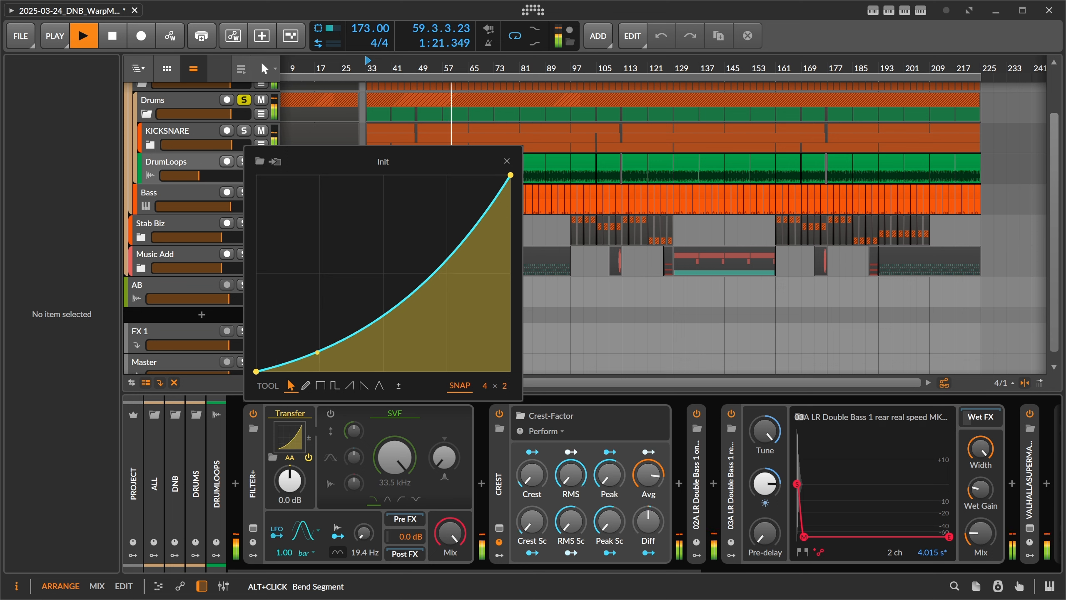
{"action": "left_click_drag", "start_coordinate": [346, 338], "coordinate": [345, 335]}
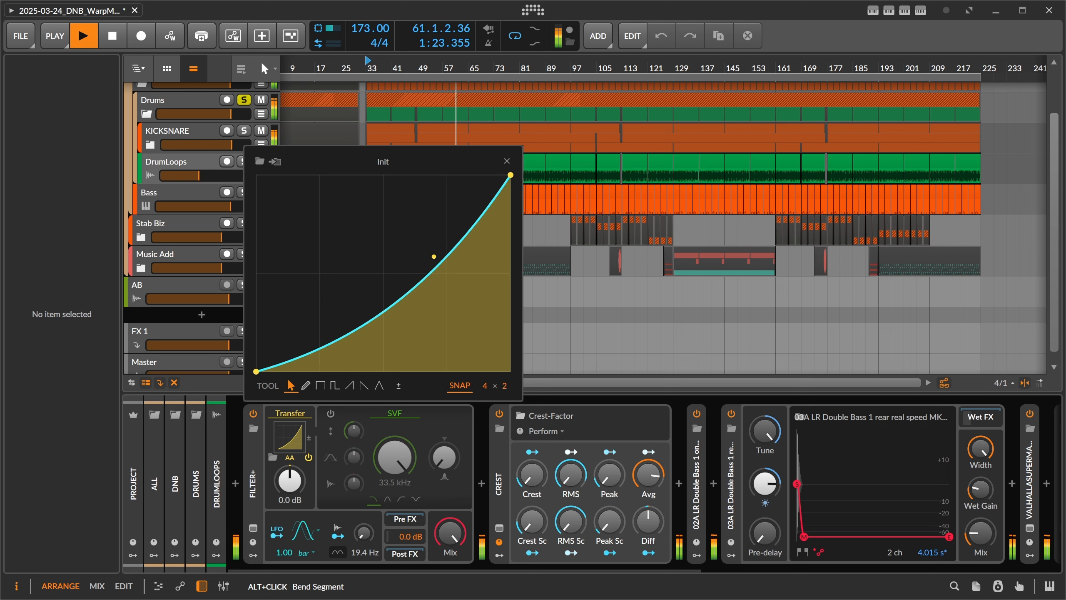
{"action": "left_click_drag", "start_coordinate": [649, 474], "coordinate": [649, 466]}
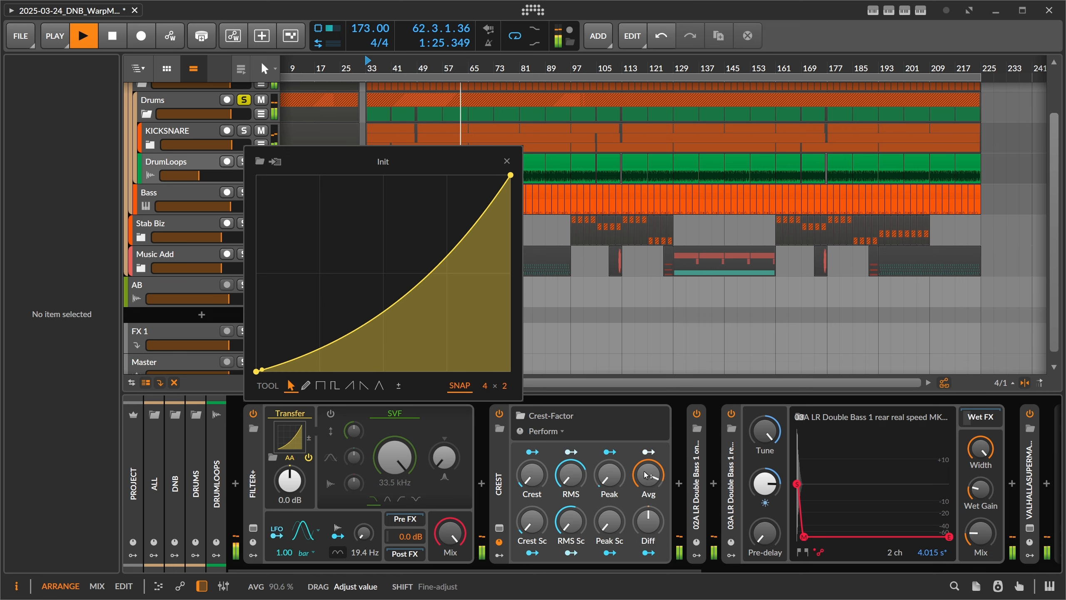
{"action": "left_click_drag", "start_coordinate": [424, 310], "coordinate": [410, 292]}
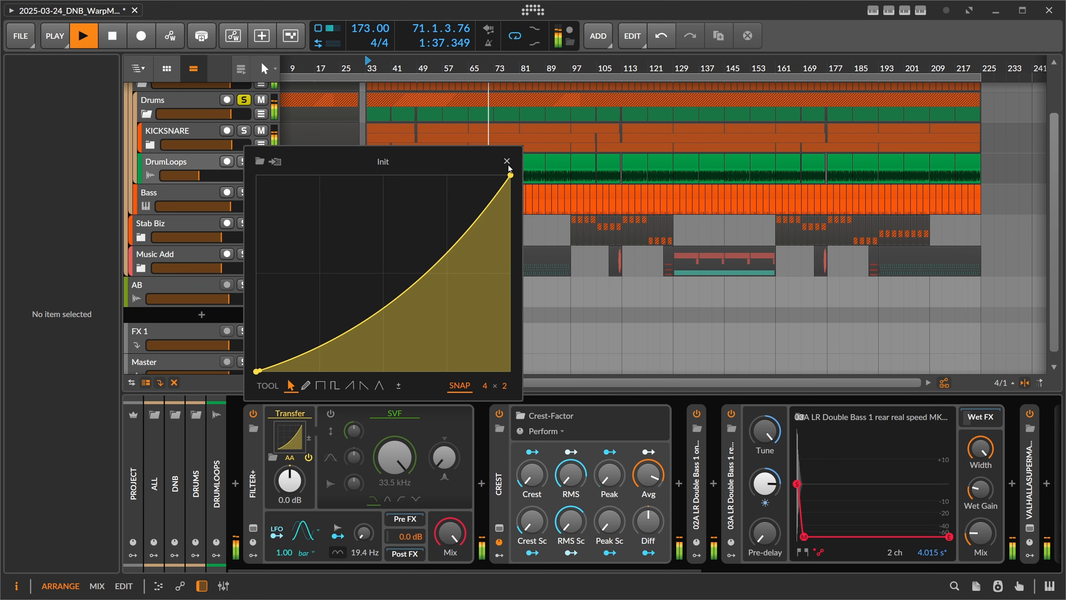
{"action": "left_click", "coordinate": [507, 161]}
{"action": "key", "text": "space"}
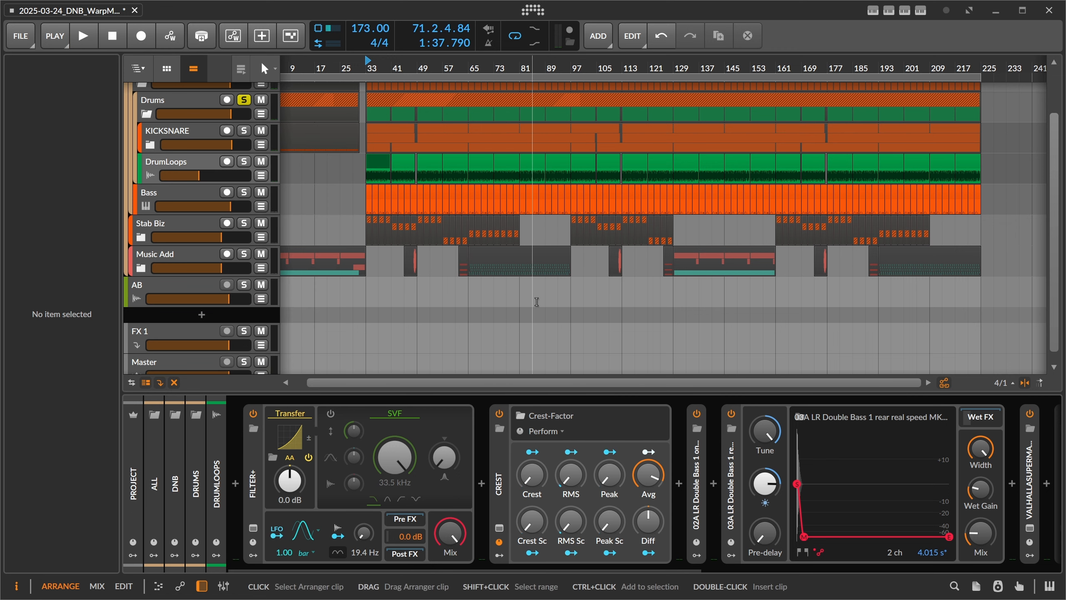
Step: Reopen the Crest device's grid patch to review its Audio Sidechain section and close it again
{"action": "left_click", "coordinate": [518, 462]}
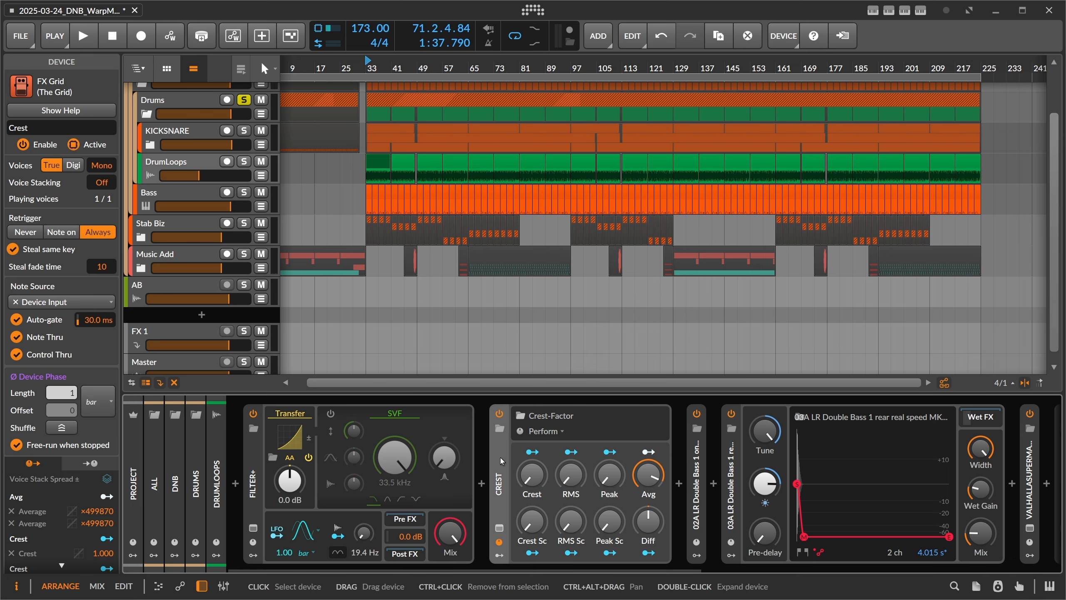
{"action": "left_click", "coordinate": [499, 528]}
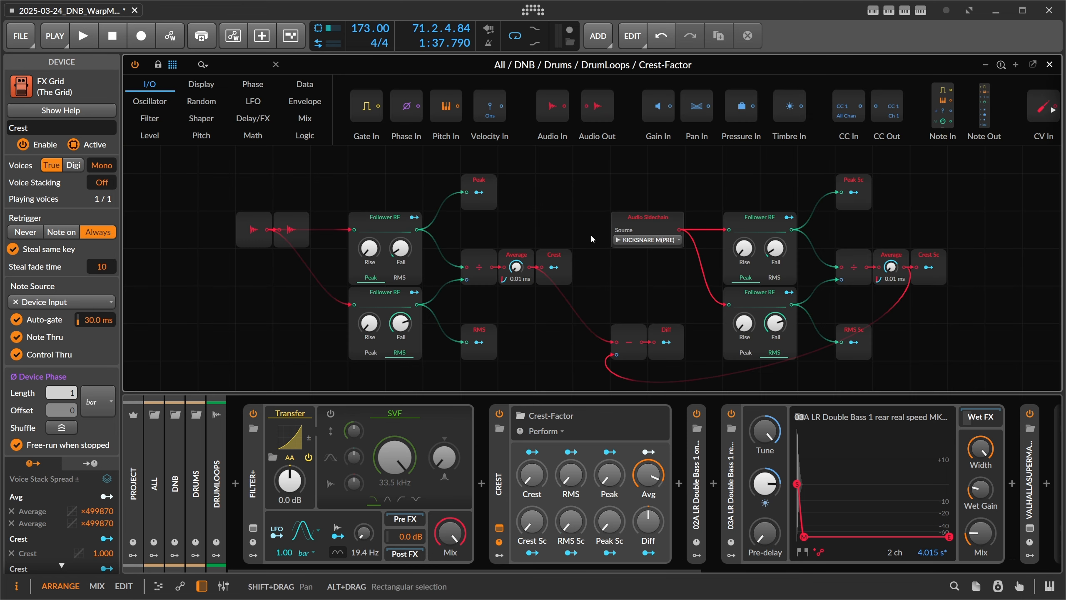
{"action": "left_click", "coordinate": [1050, 65]}
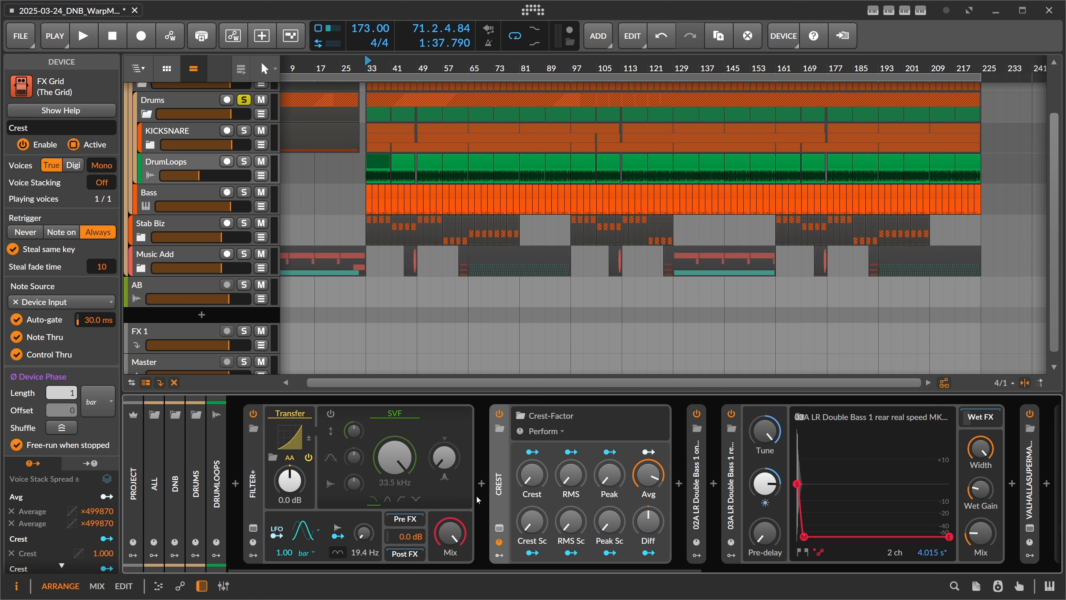
Step: Insert dpMeter5 between Filter+ and Crest in the DrumLoops device chain and close its plug-in window
{"action": "left_click", "coordinate": [482, 484]}
{"action": "type", "text": "dpm"}
{"action": "key", "text": "Down"}
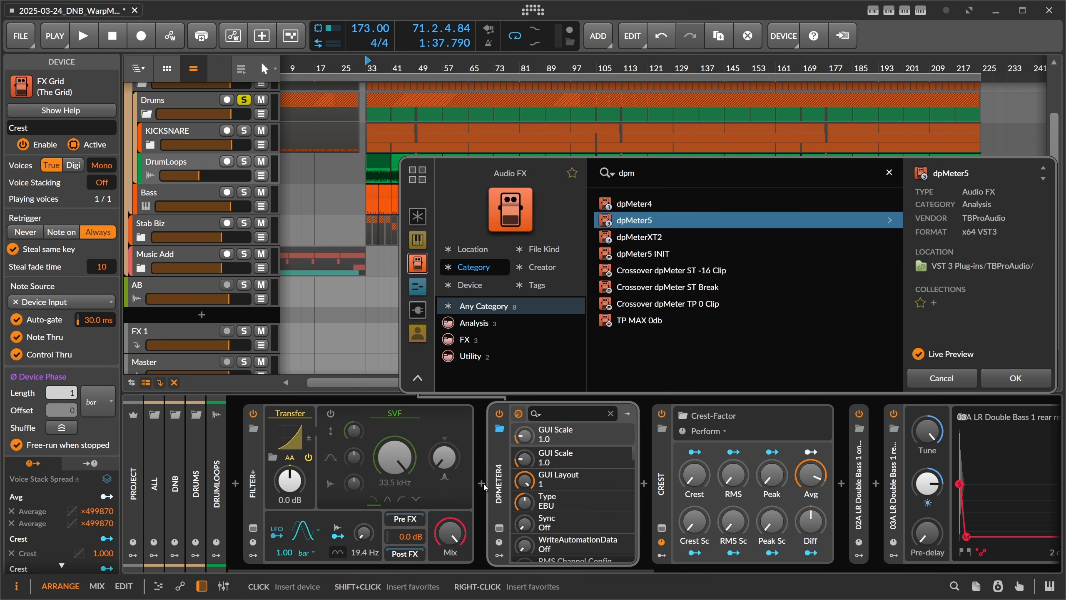
{"action": "key", "text": "Return"}
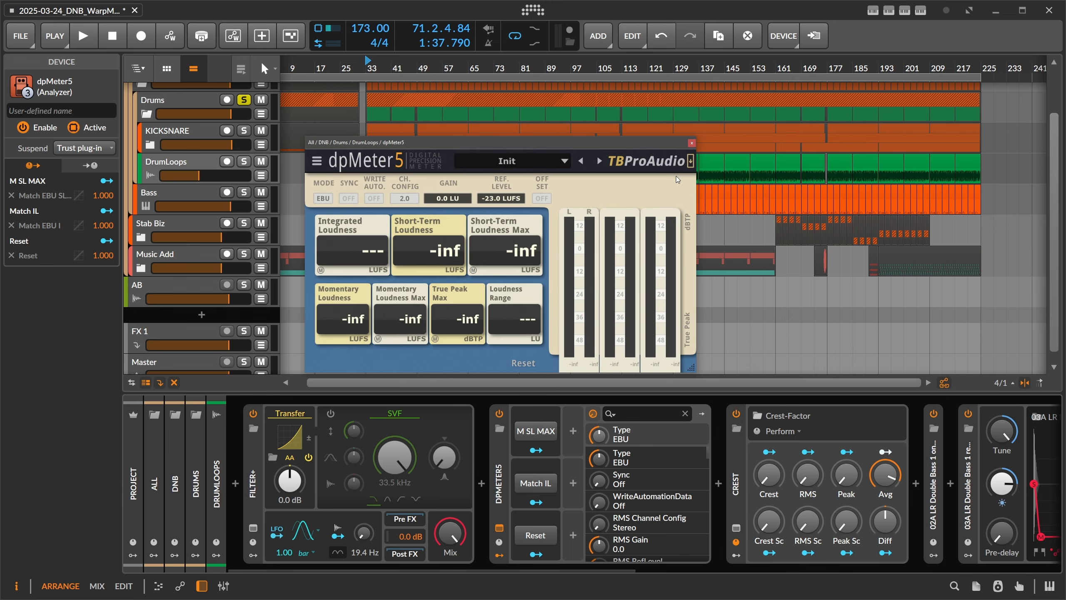
{"action": "left_click", "coordinate": [692, 143]}
Step: Bring the upper group tracks into view in the arrangement and show the DNB group track's device chain
{"action": "scroll", "coordinate": [392, 69], "scroll_direction": "down", "scroll_amount": 1}
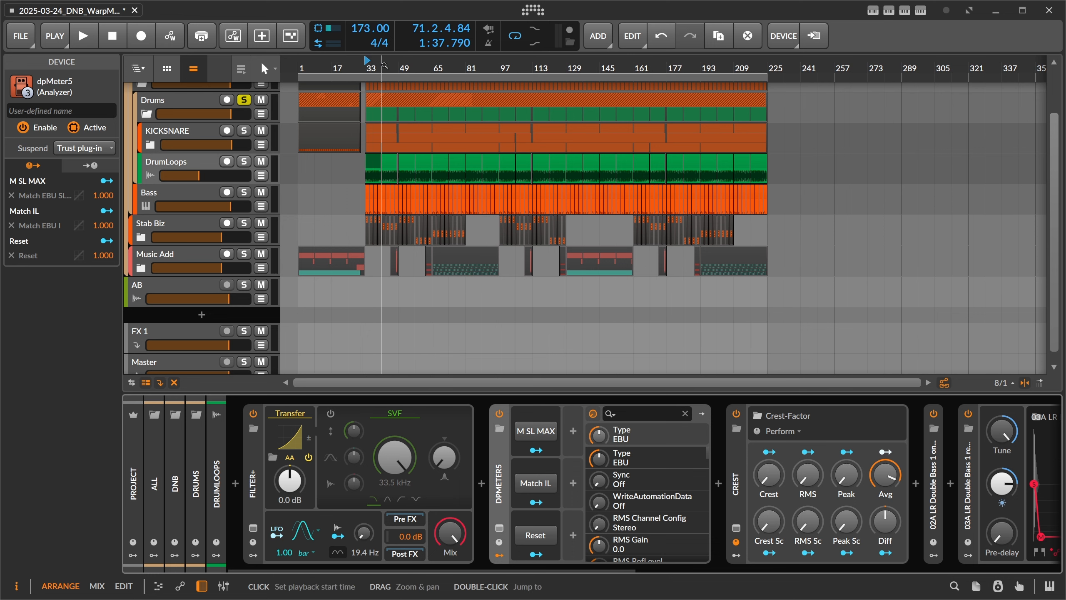
{"action": "left_click_drag", "start_coordinate": [343, 66], "coordinate": [354, 80]}
{"action": "scroll", "coordinate": [210, 143], "scroll_direction": "up", "scroll_amount": 2}
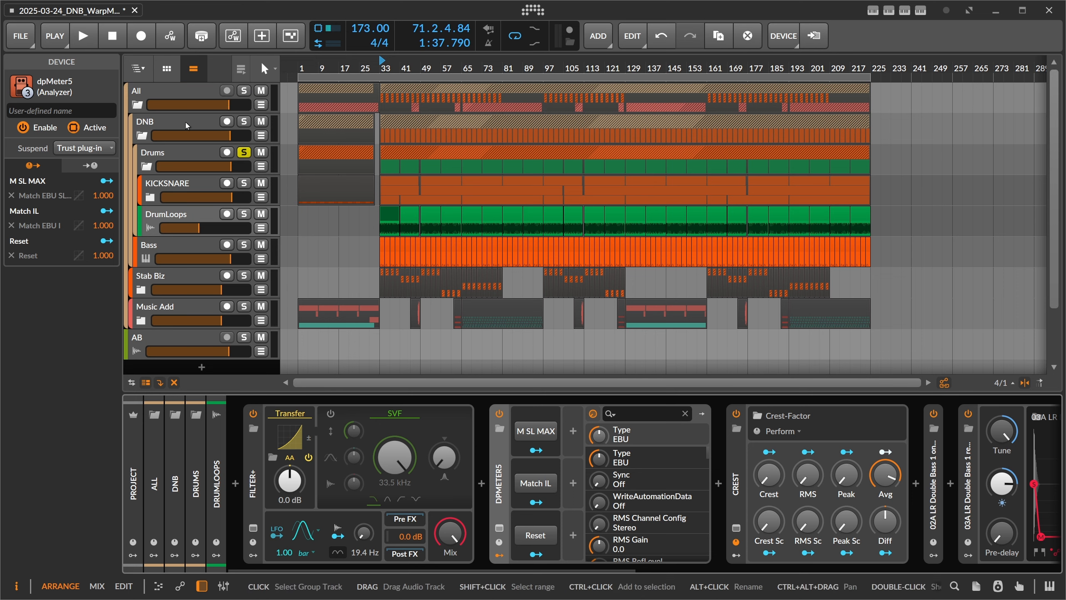
{"action": "left_click", "coordinate": [216, 144]}
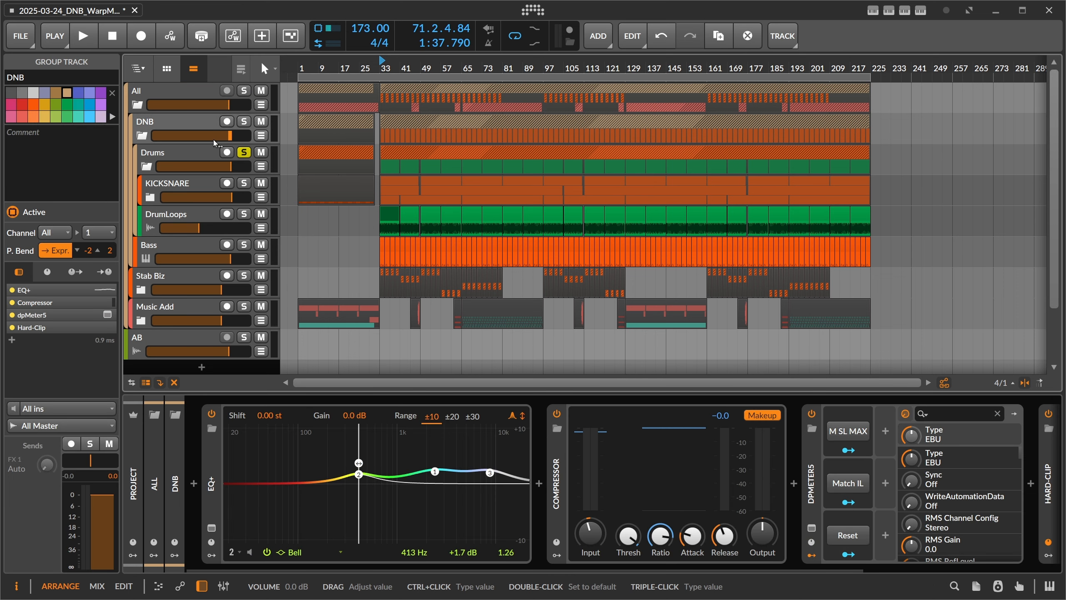